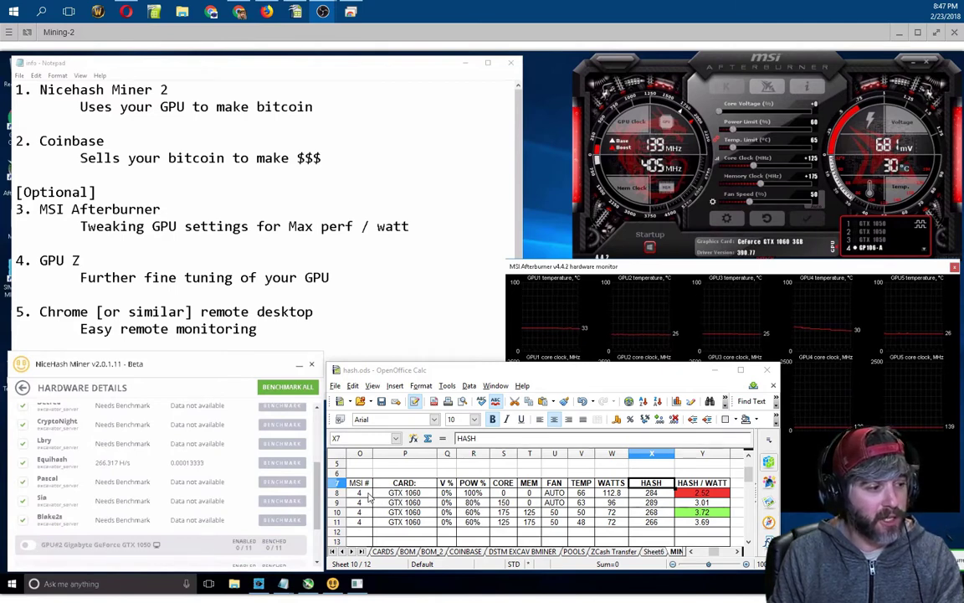
Select the 100% and 80% power test rows, then bring up the Afterburner and Kombustor download links.
left_click_drag(360, 492, 701, 493)
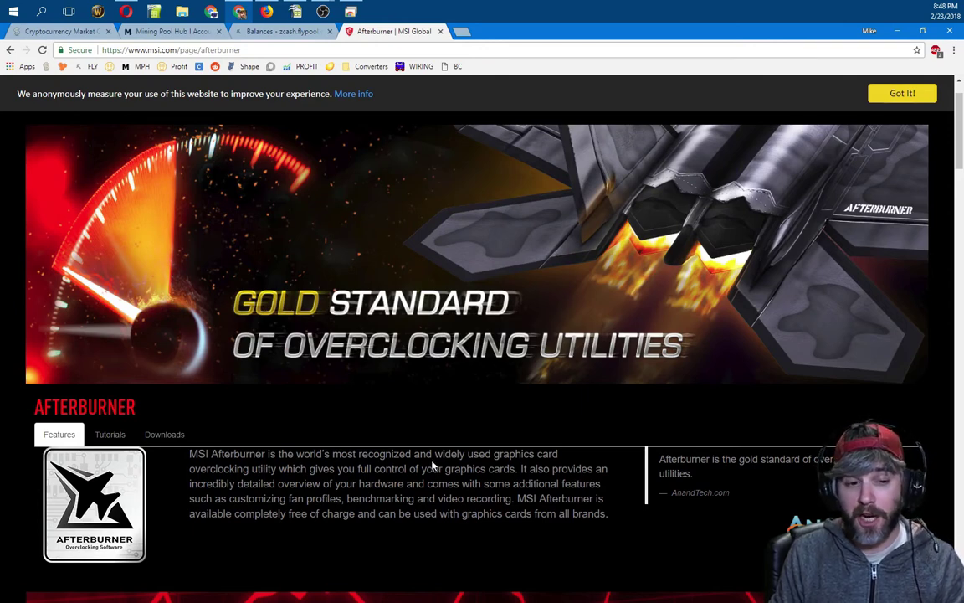
left_click(166, 439)
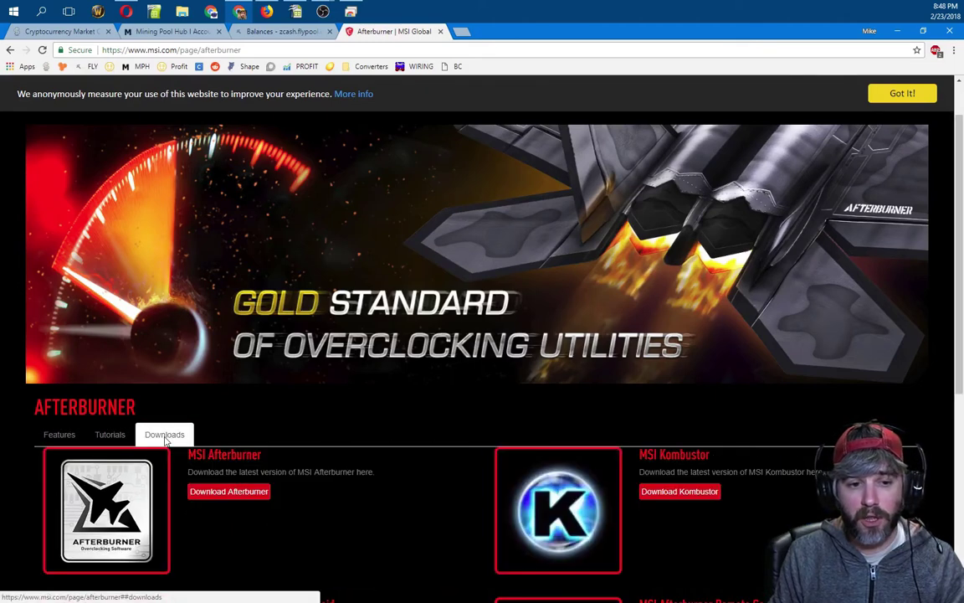
scroll(284, 410, "down", 2)
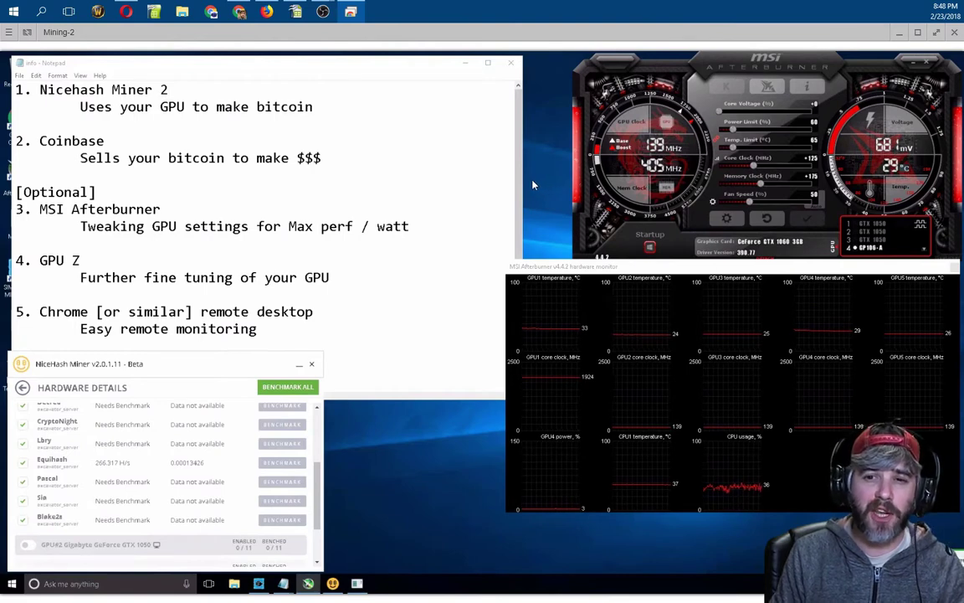
Apply the Default MSI Afterburner v2 skin from the User Interface settings.
left_click(727, 222)
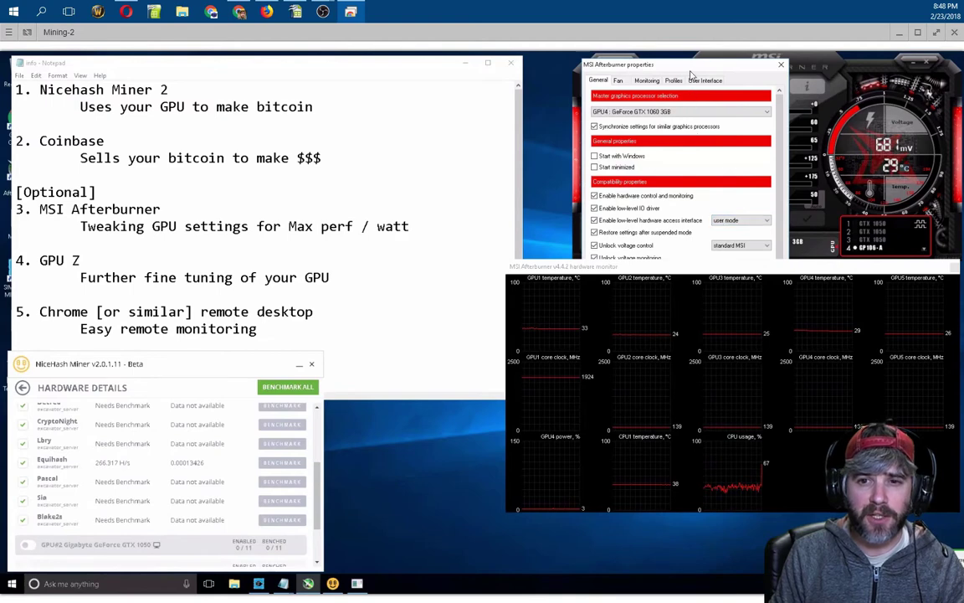
left_click_drag(623, 66, 309, 82)
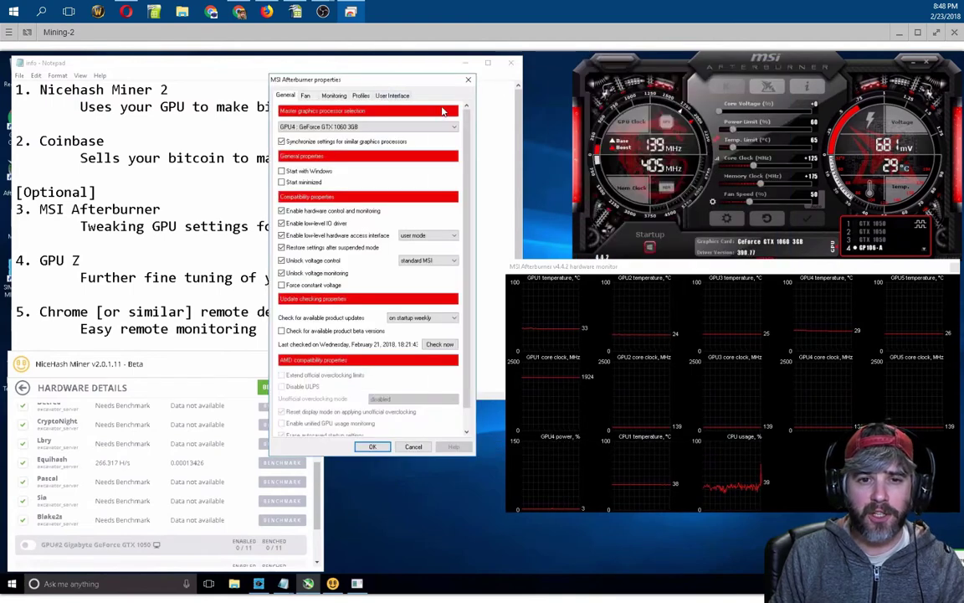
left_click(398, 97)
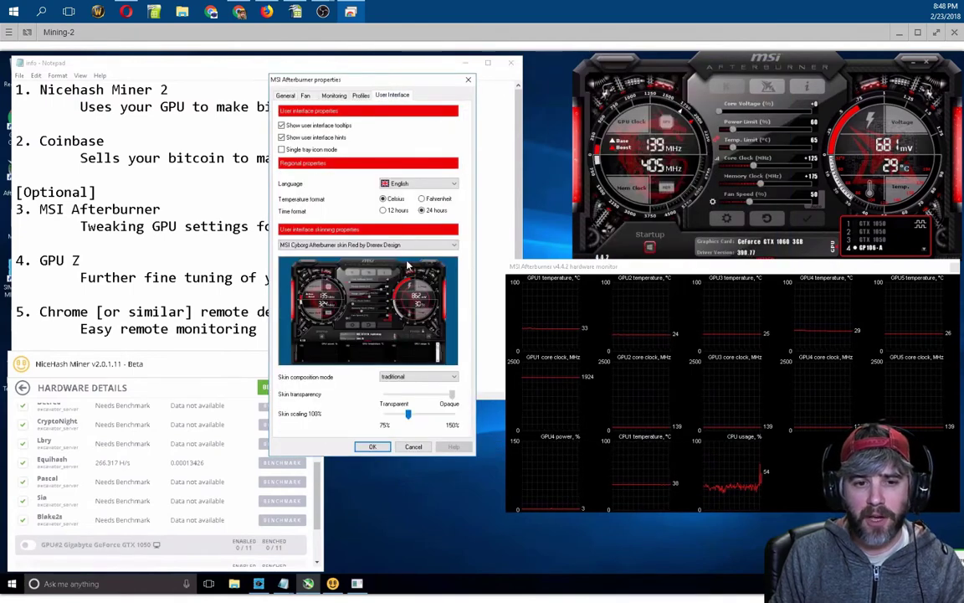
left_click(385, 245)
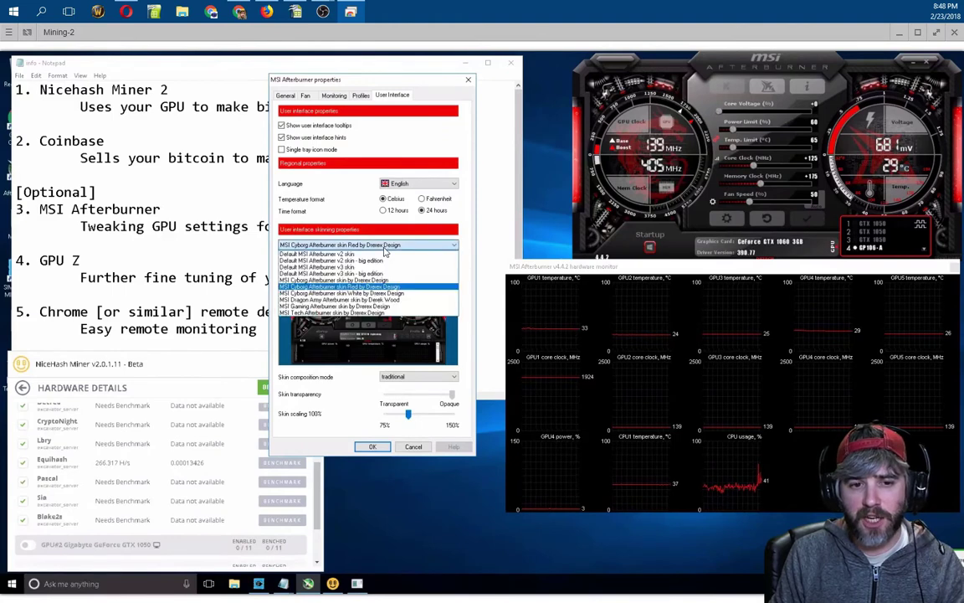
left_click(344, 255)
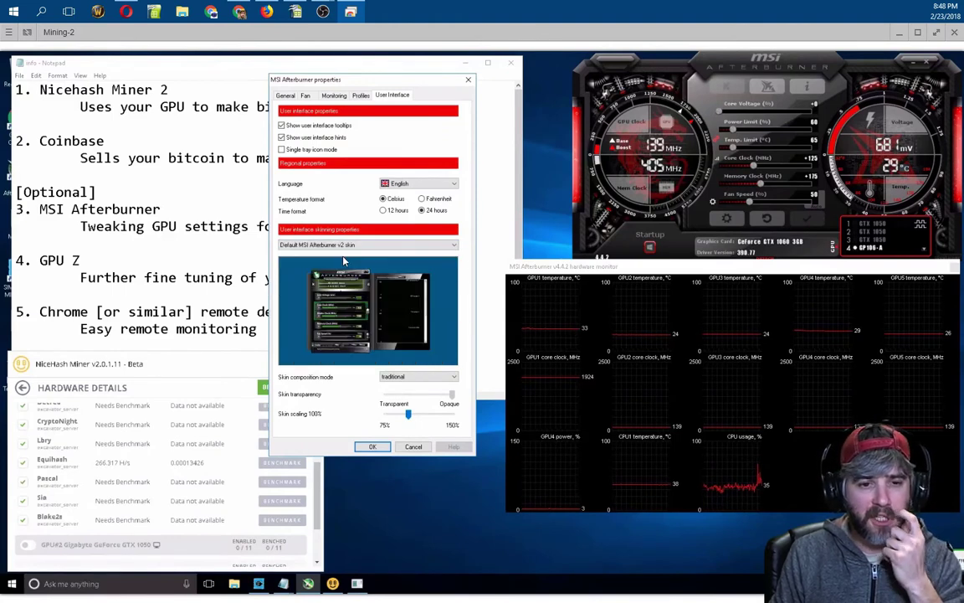
left_click(380, 450)
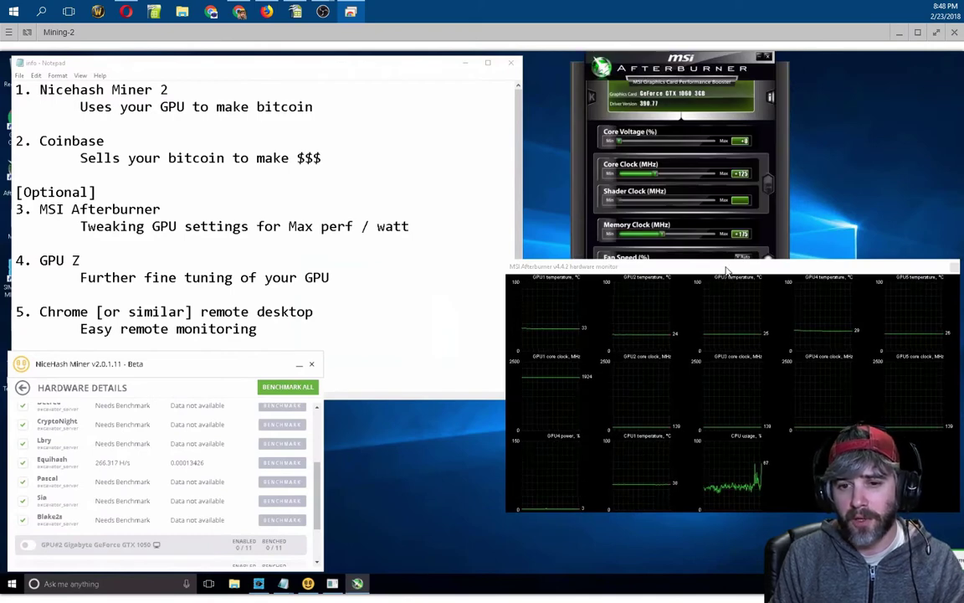
Switch the Afterburner skin back to Cyborg Red.
left_click_drag(727, 267, 740, 124)
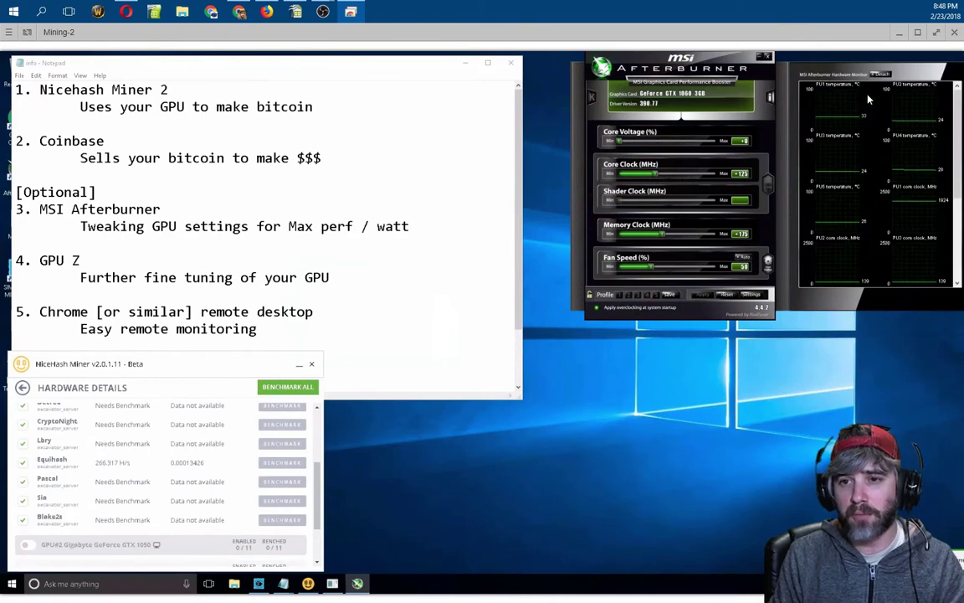
left_click(752, 298)
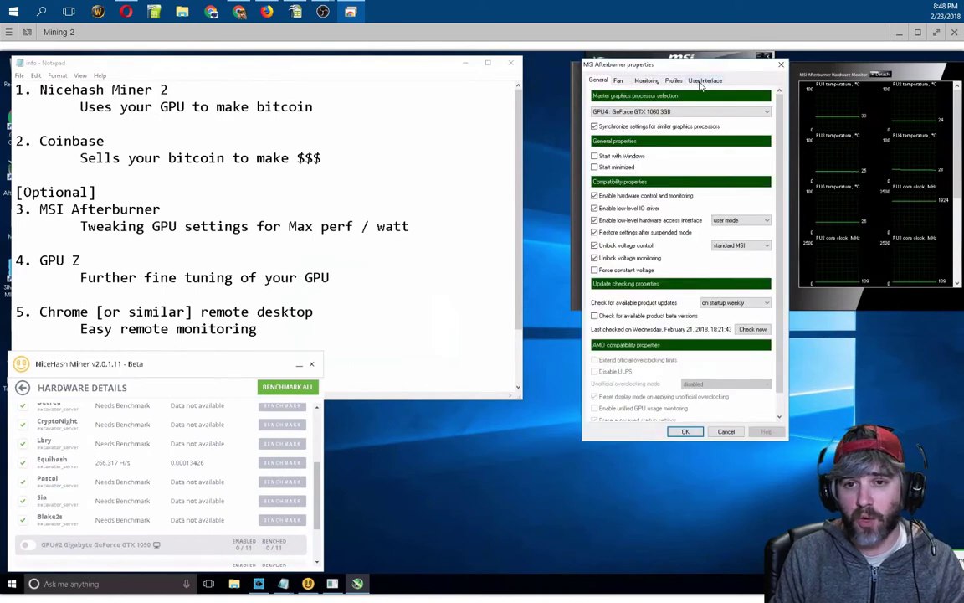
left_click(705, 80)
left_click(680, 230)
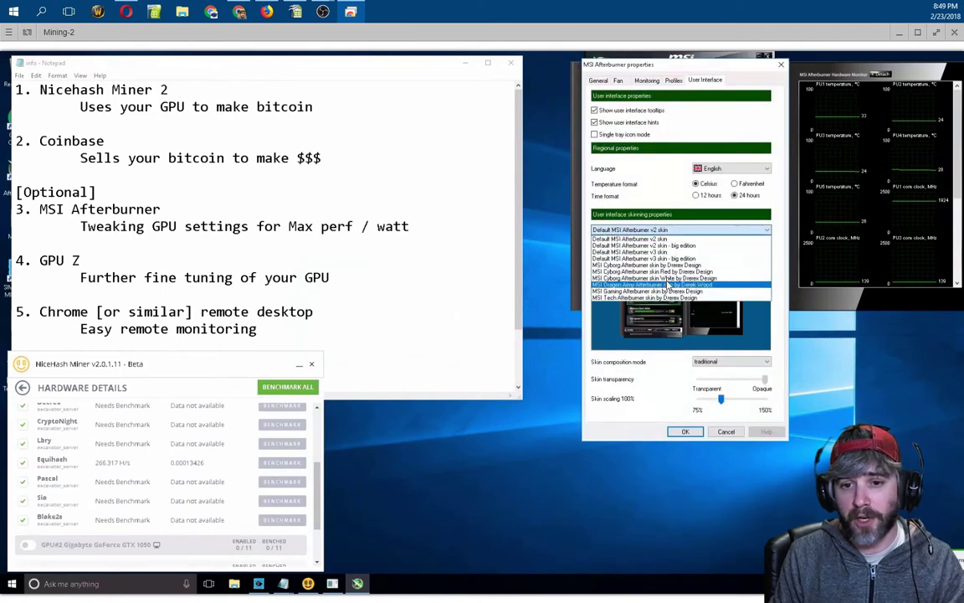
left_click(670, 272)
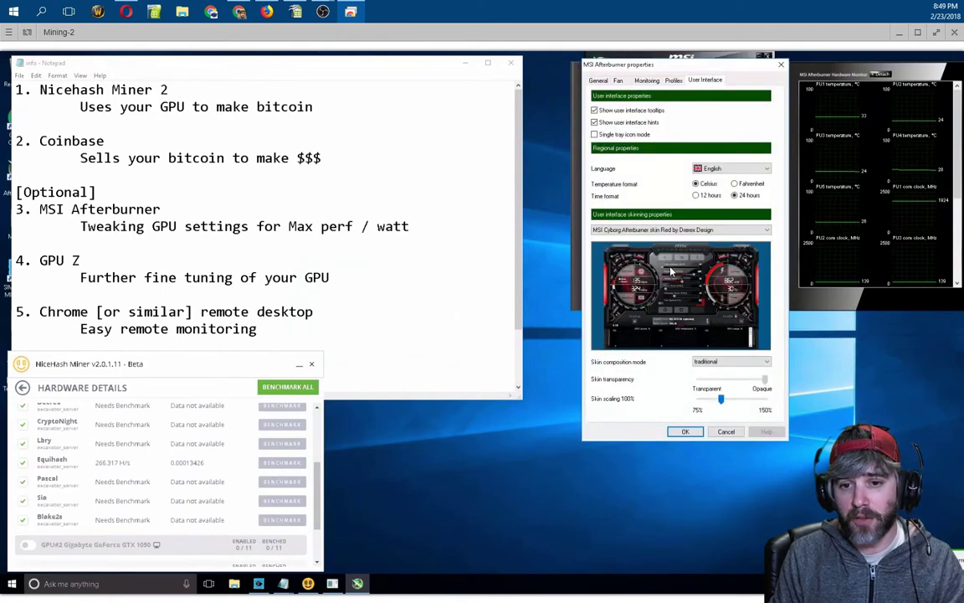
left_click(686, 432)
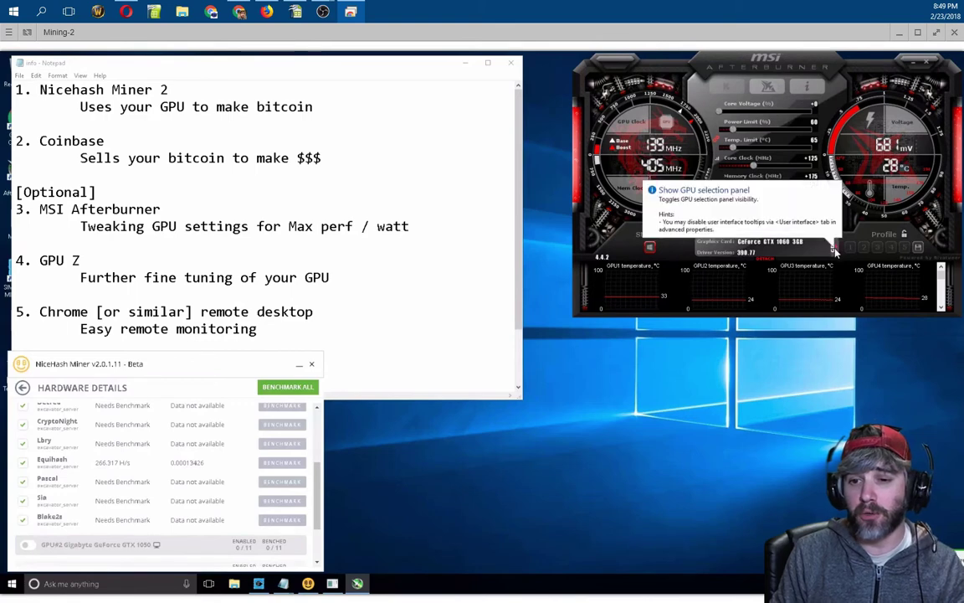
Bring up the GPU selection panel listing the installed cards.
left_click(835, 250)
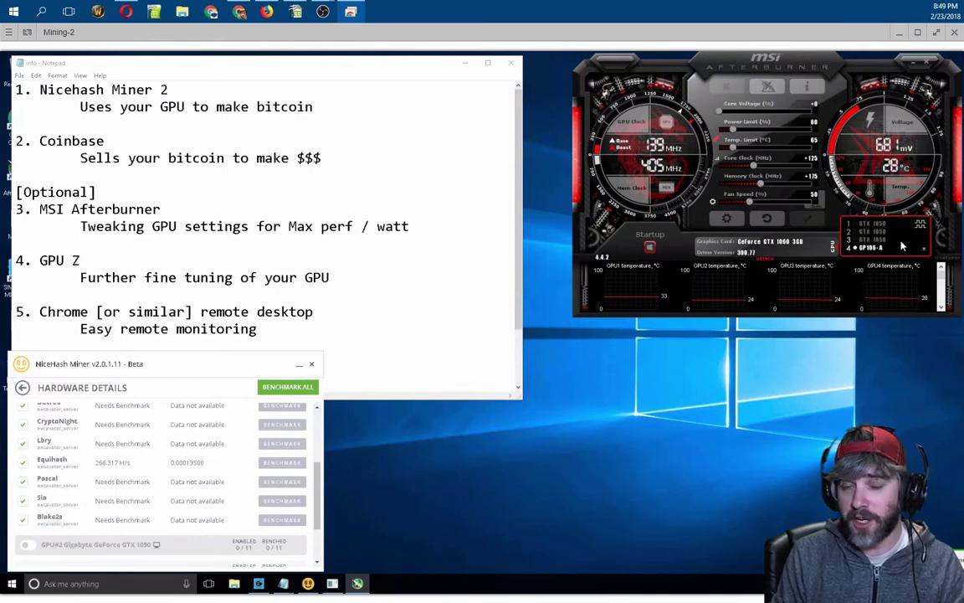
scroll(917, 250, "down", 2)
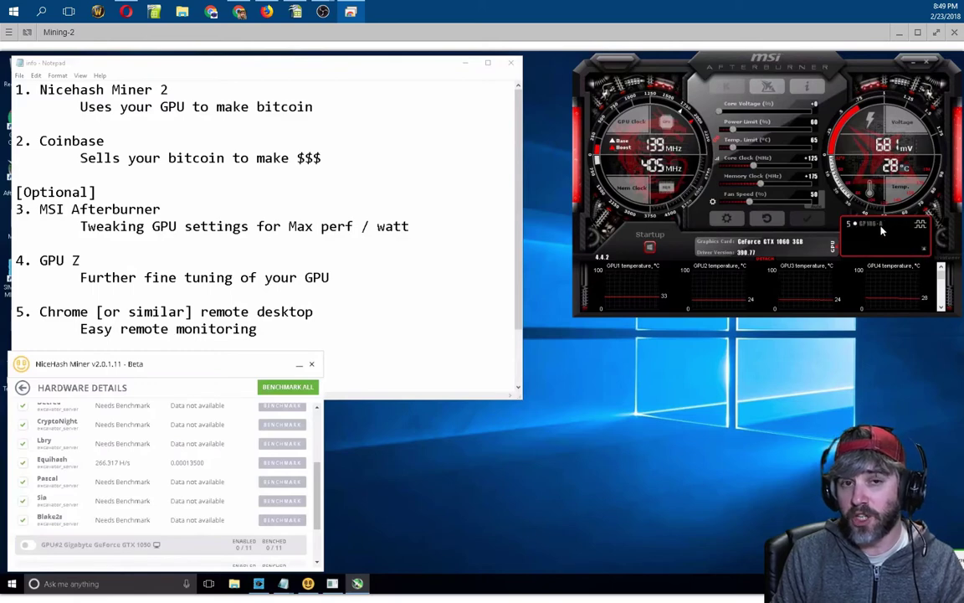
scroll(875, 237, "up", 2)
Switch control to GPU 2 and GPU 1 (GTX 1050s), then back to GPU 4, the GTX 1060 3GB.
left_click(869, 234)
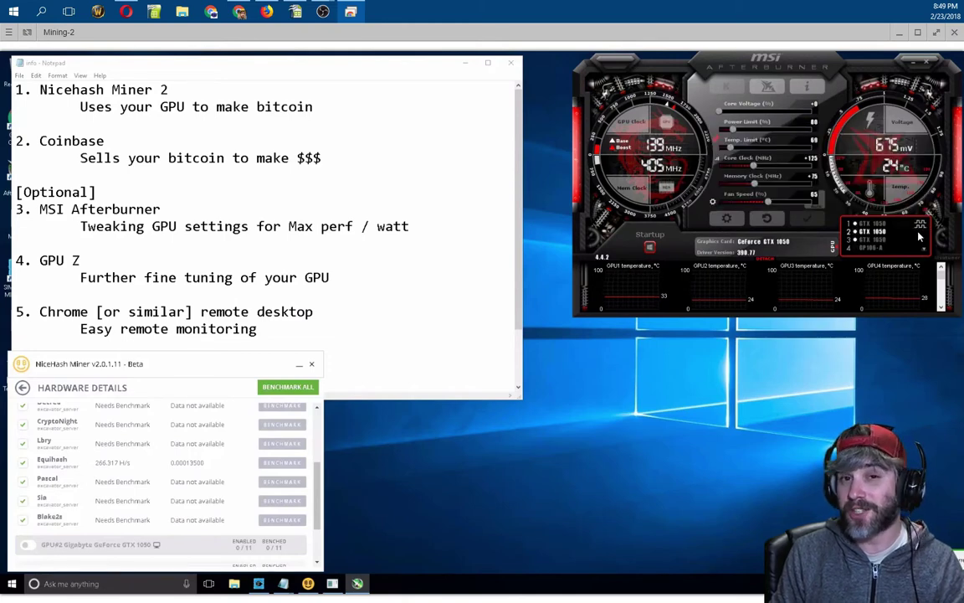
left_click(872, 225)
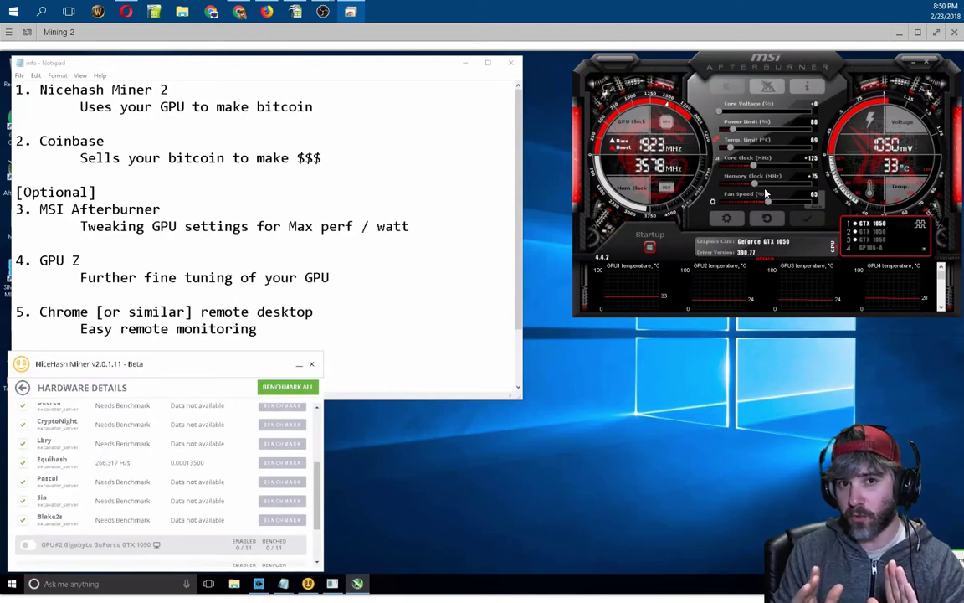
left_click(868, 249)
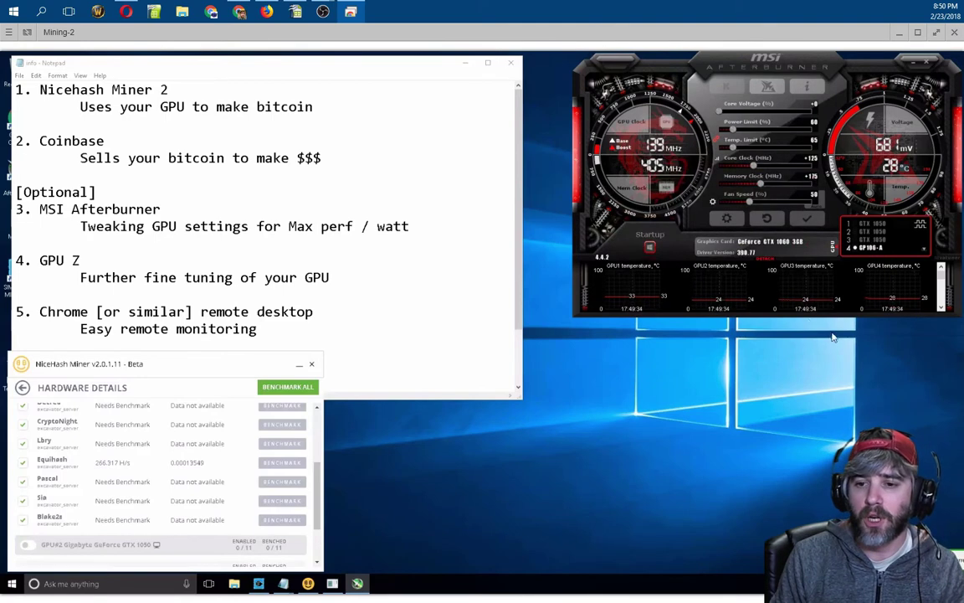
Detach the hardware monitor graphs into a separate window and make it taller.
double_click(771, 264)
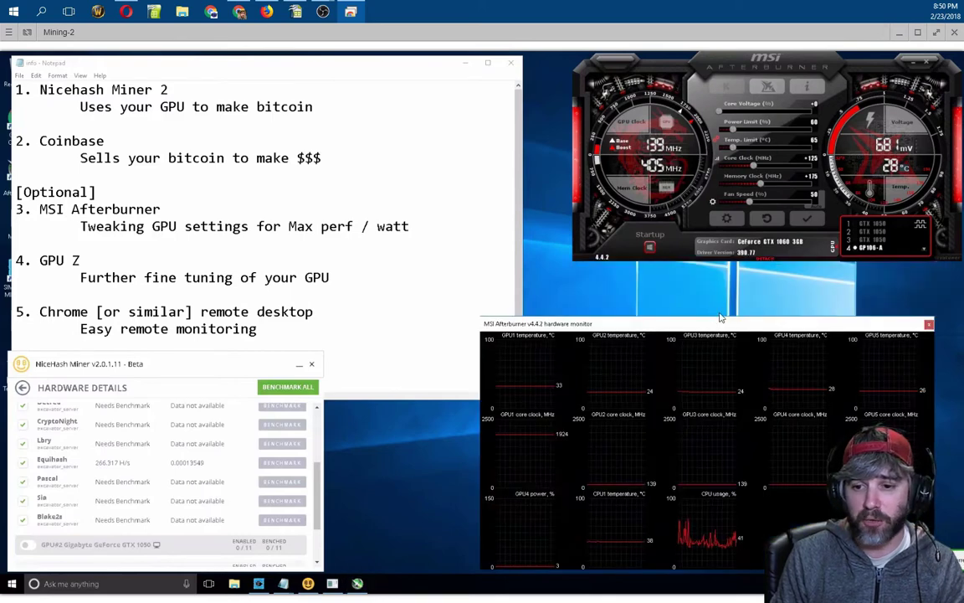
left_click_drag(711, 319, 740, 274)
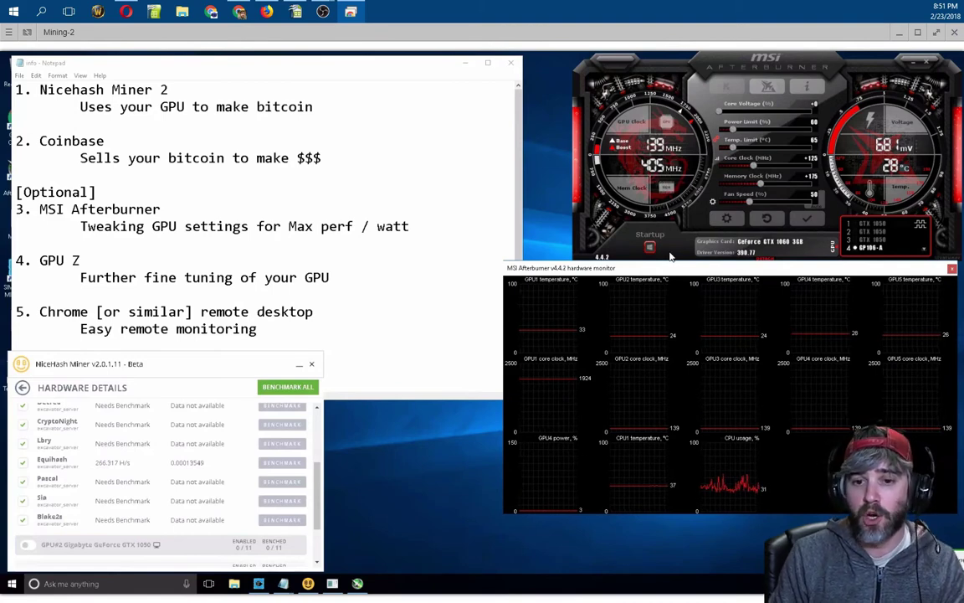
Bring up the hardware monitor Properties, browse the active graphs list and select GPU3 BUS usage.
right_click(683, 323)
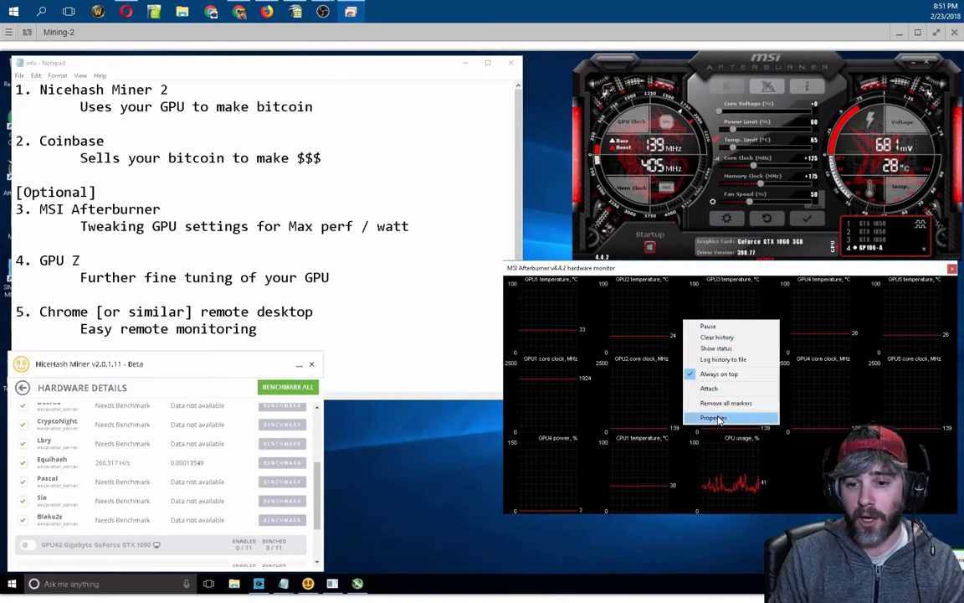
left_click(713, 418)
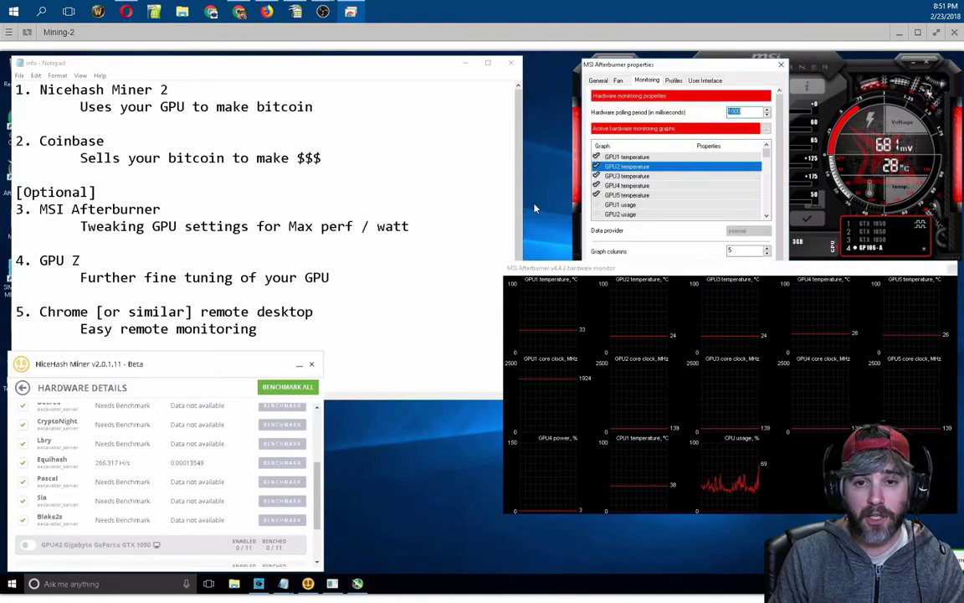
left_click_drag(611, 64, 238, 79)
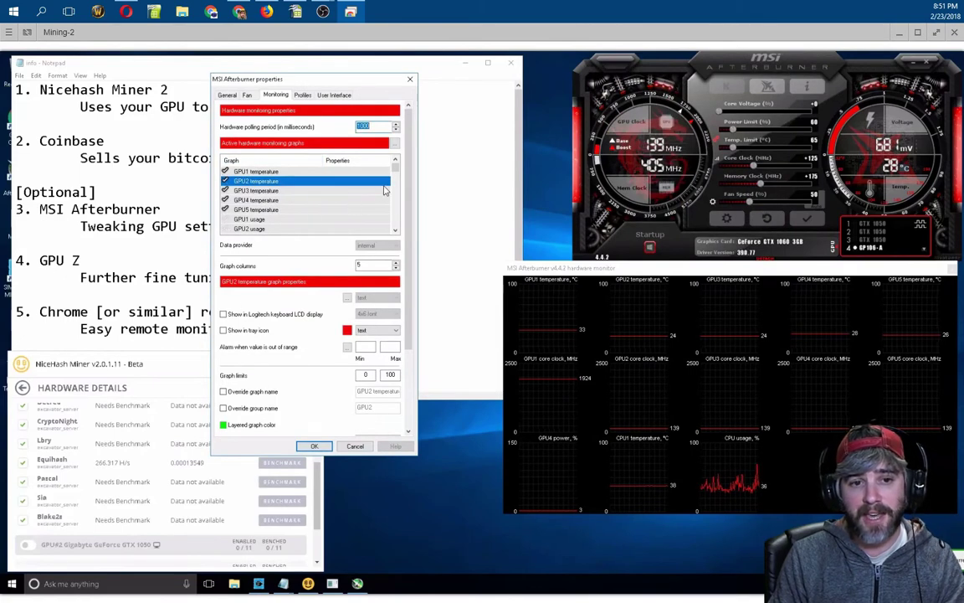
scroll(394, 186, "down", 4)
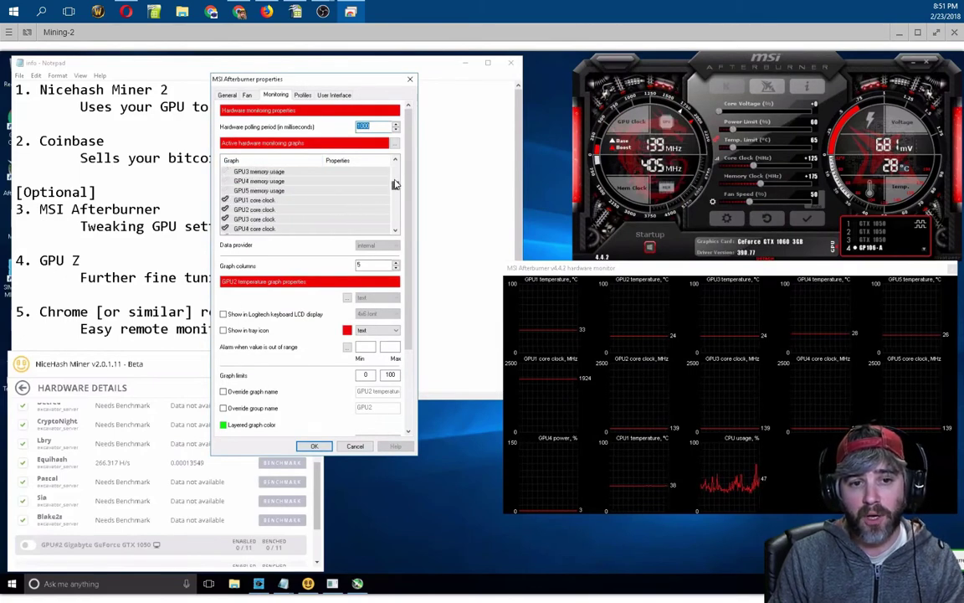
scroll(395, 184, "up", 3)
left_click(276, 201)
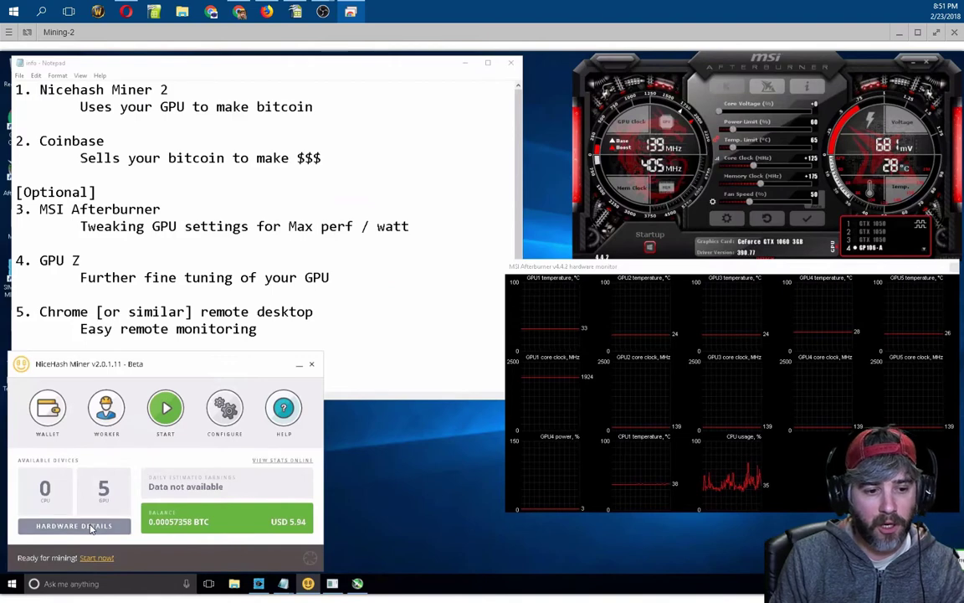
In NiceHash Miner's hardware details, expand the GPU#5 GTX 1060 3GB algorithm list down to Blake2s.
left_click(90, 527)
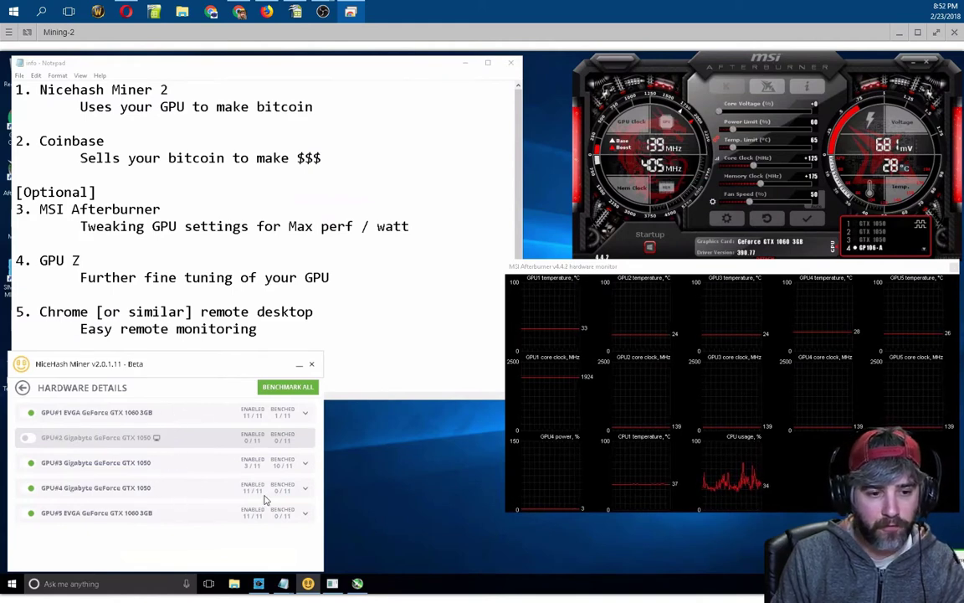
left_click(306, 515)
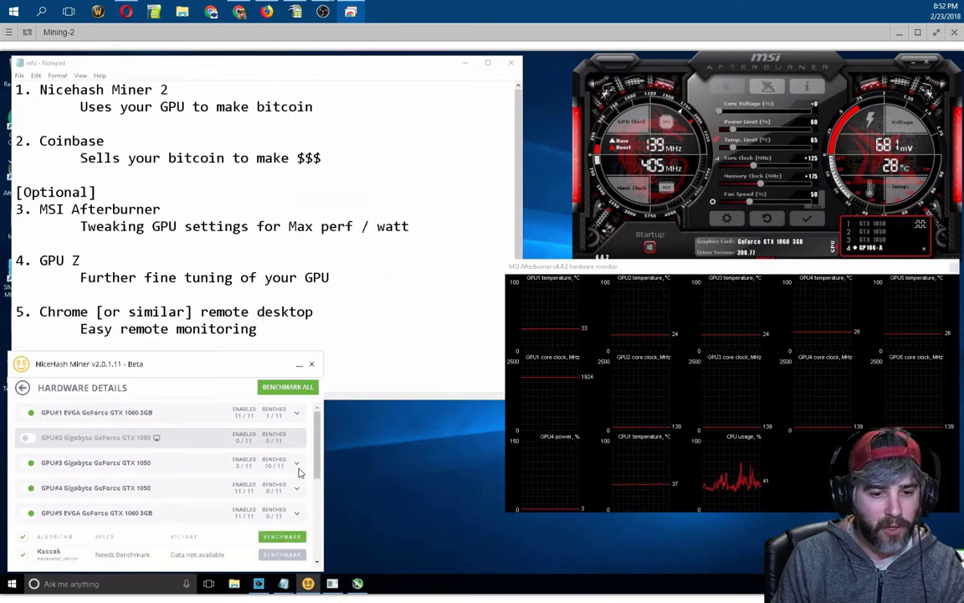
scroll(318, 459, "down", 10)
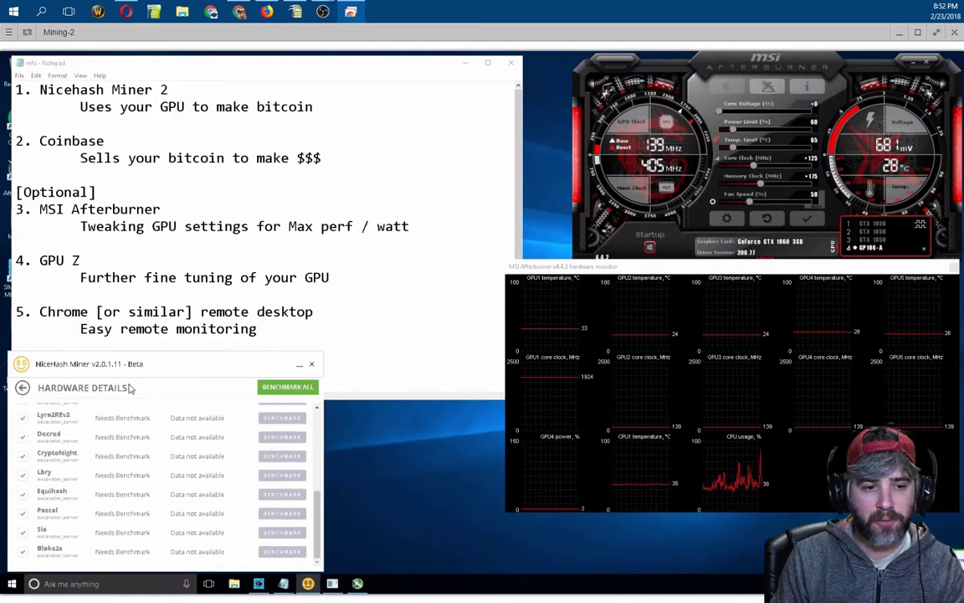
left_click_drag(139, 373, 131, 370)
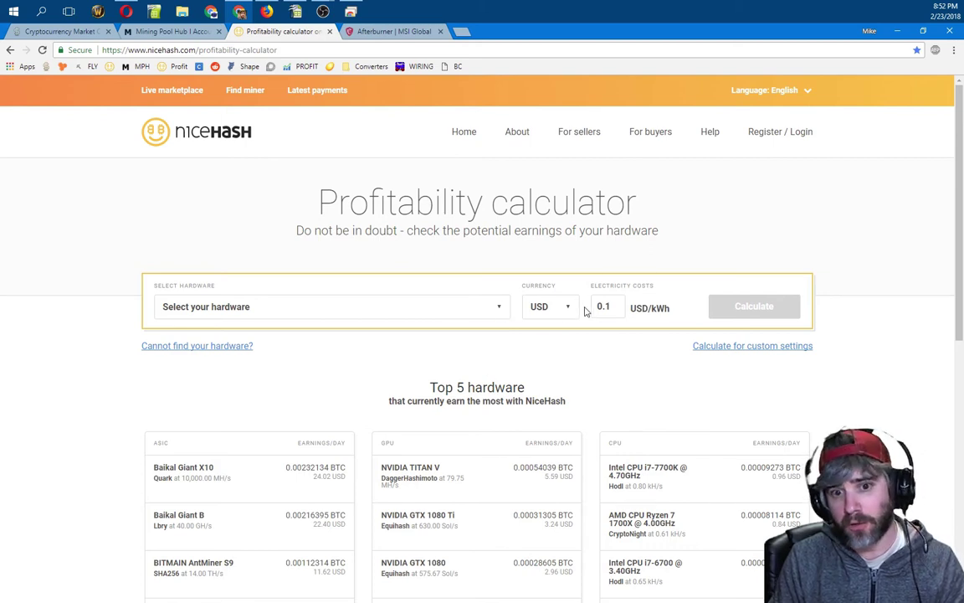
Calculate profitability for an NVIDIA GTX 1060 3GB at .08 USD/kWh electricity cost.
left_click(501, 309)
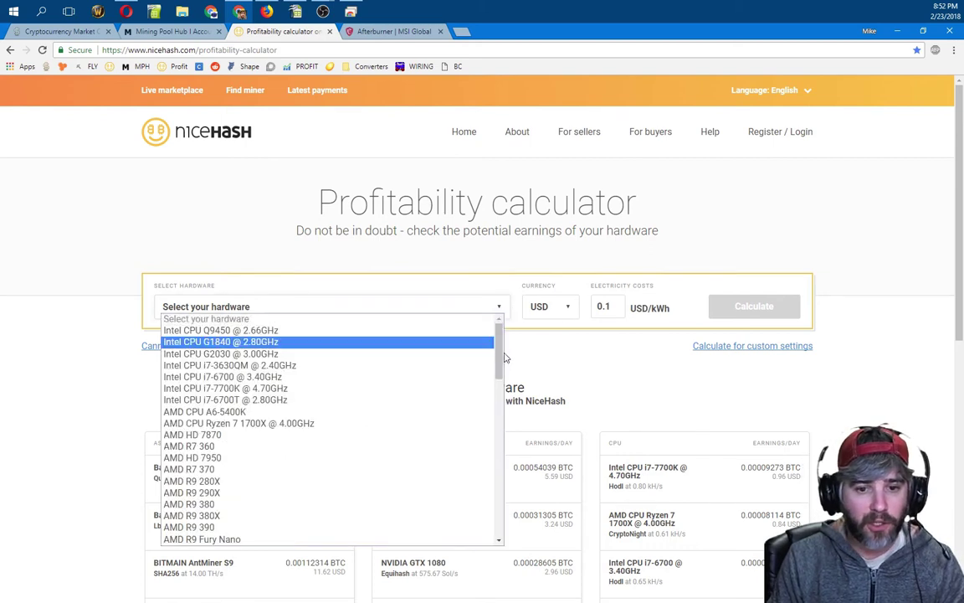
scroll(456, 351, "down", 4)
left_click_drag(499, 390, 496, 449)
left_click(314, 488)
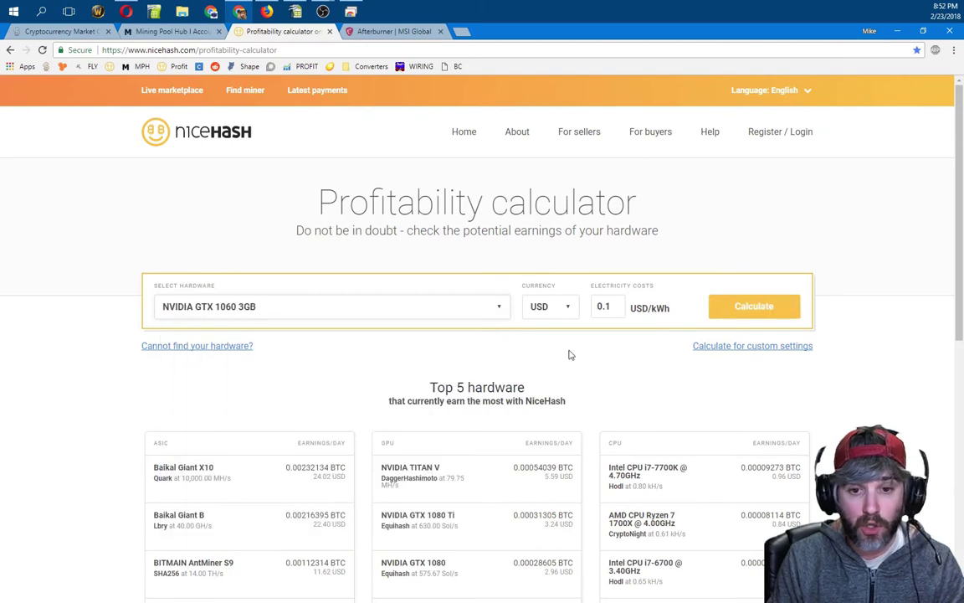
left_click_drag(614, 311, 565, 308)
type(".08")
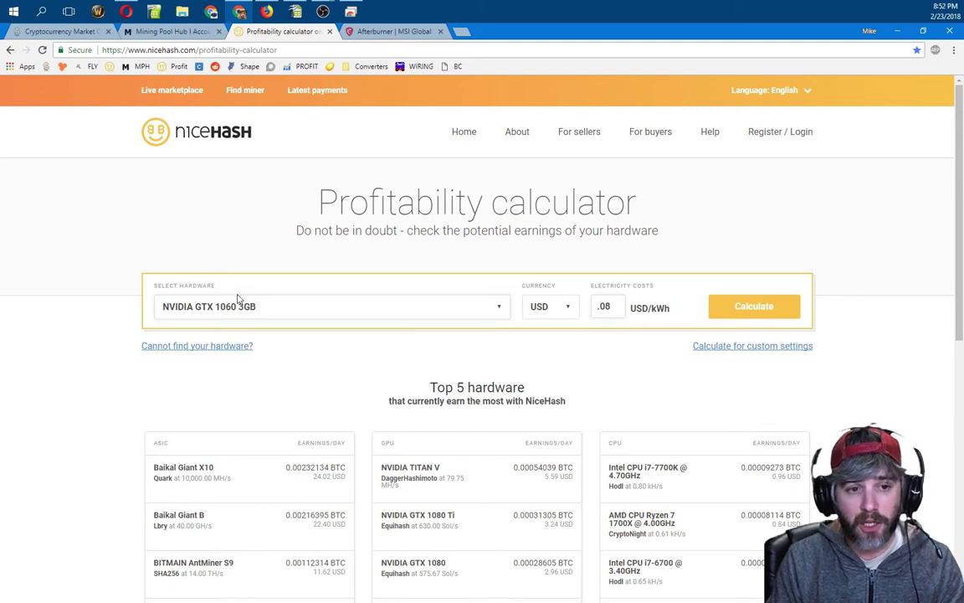
left_click(730, 312)
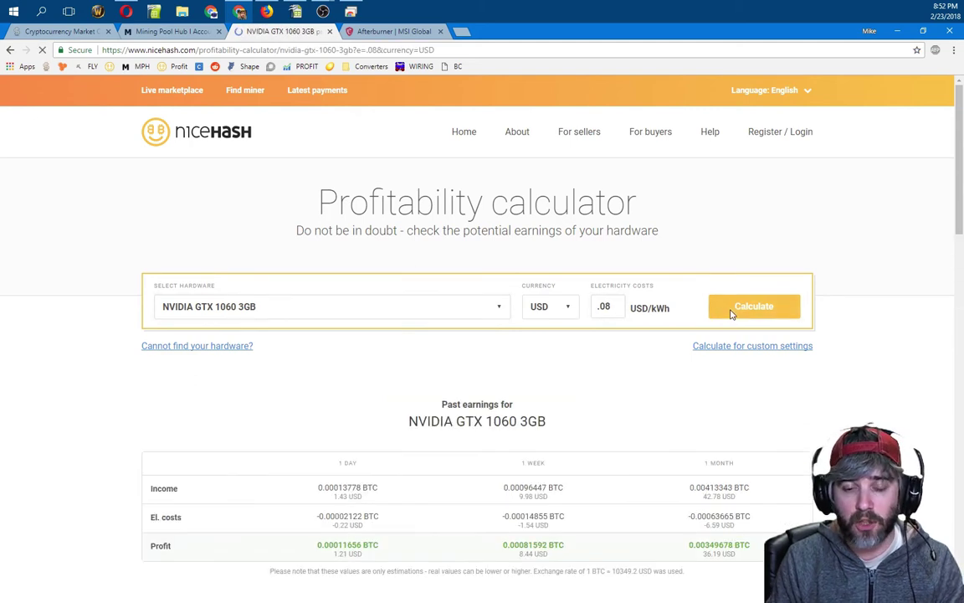
Scroll down to the most-profitable-algorithms chart and inspect the Lyra2REv2 slice.
scroll(564, 415, "down", 3)
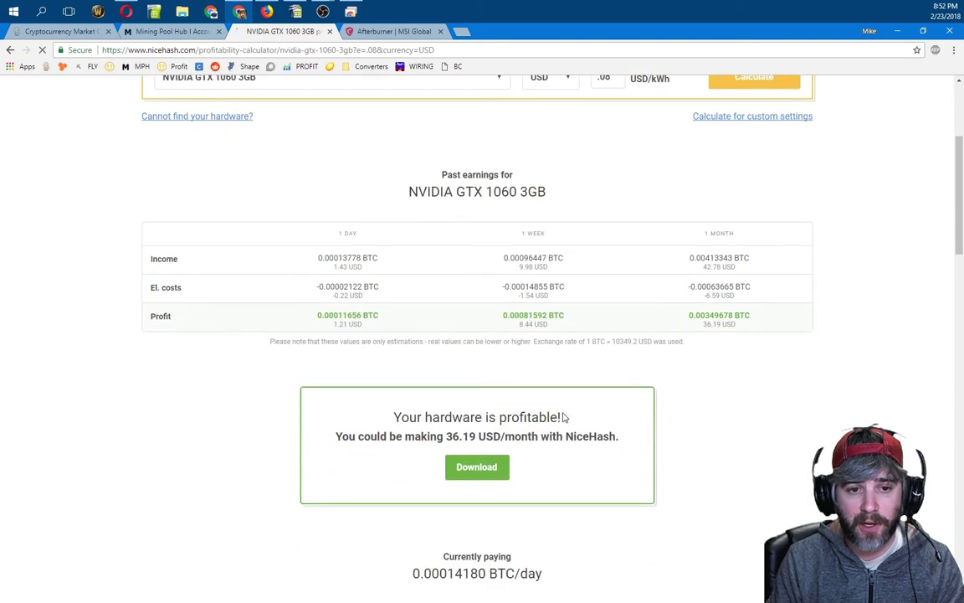
scroll(564, 416, "down", 12)
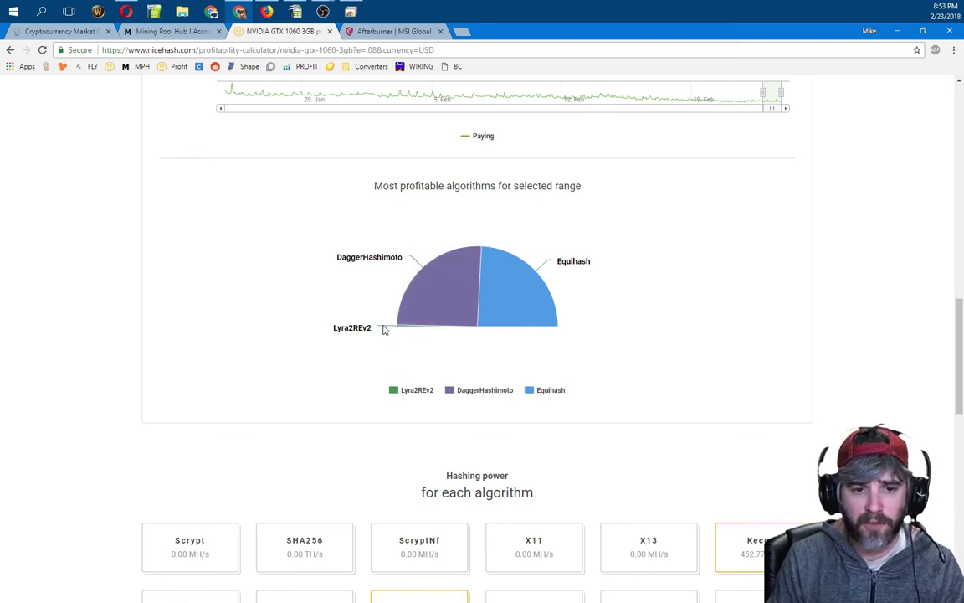
mouse_move(396, 332)
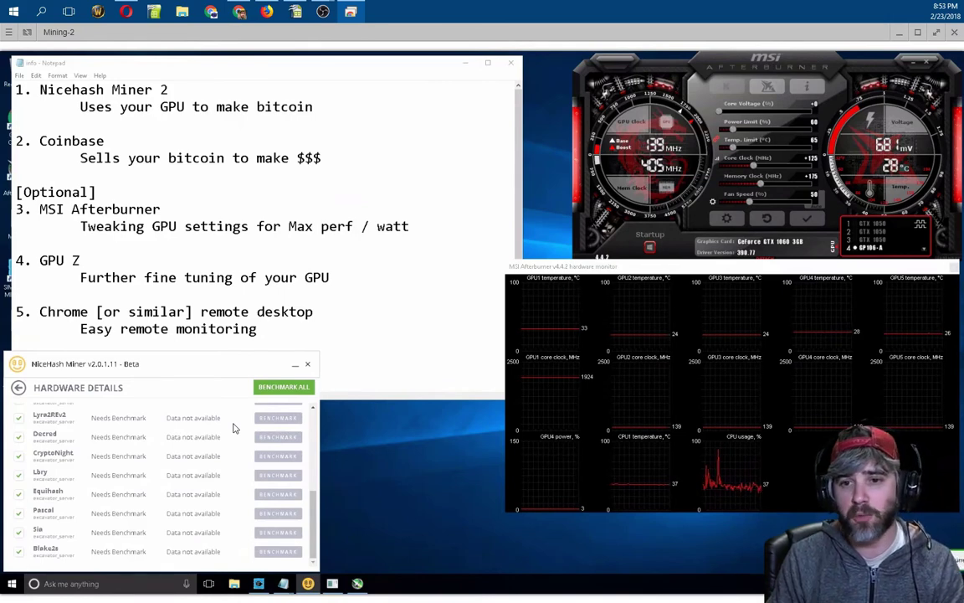
Select GPU 5 (GP106-A), reset its tuning to defaults and disable automatic fan control.
left_click(924, 250)
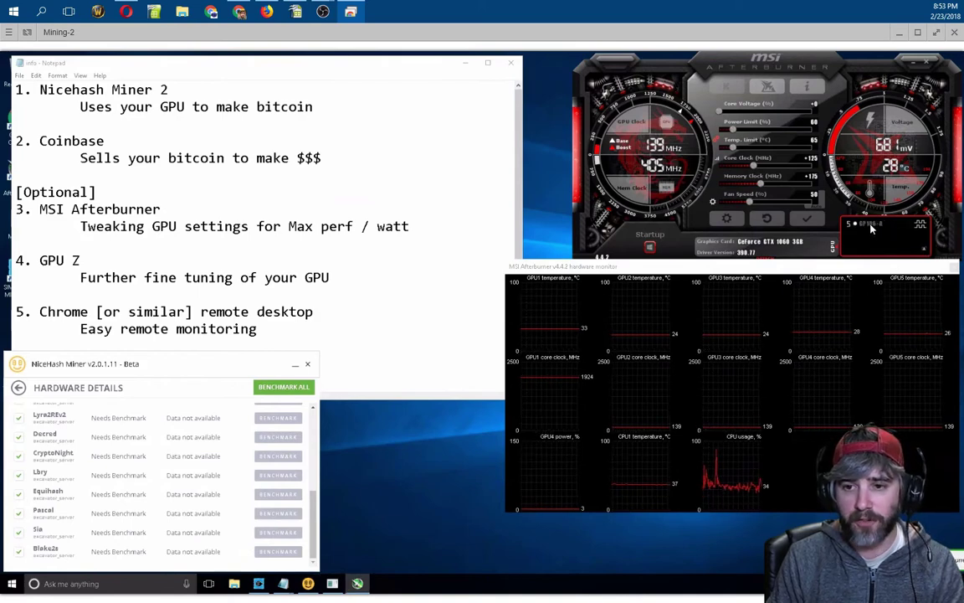
left_click(765, 220)
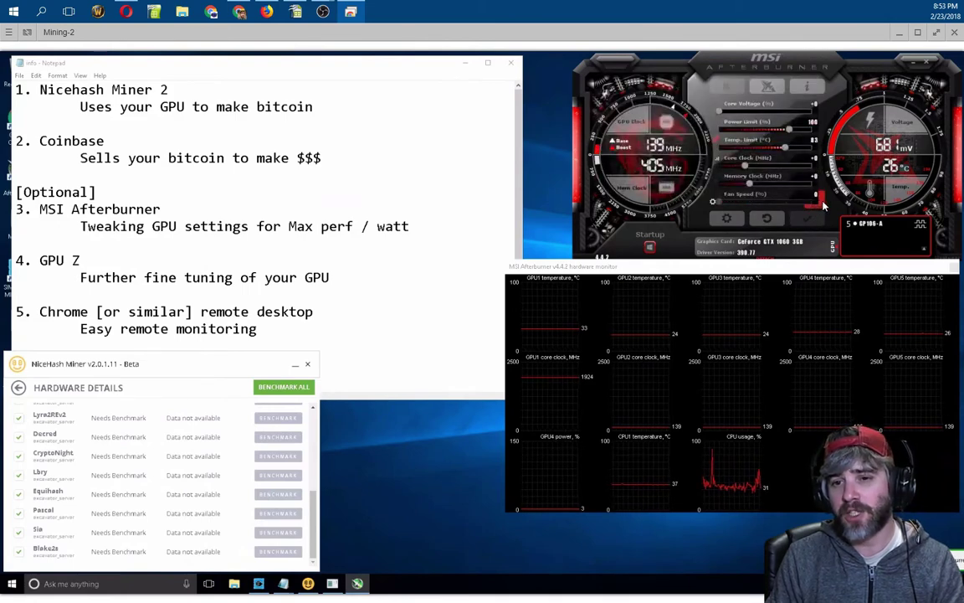
left_click(819, 201)
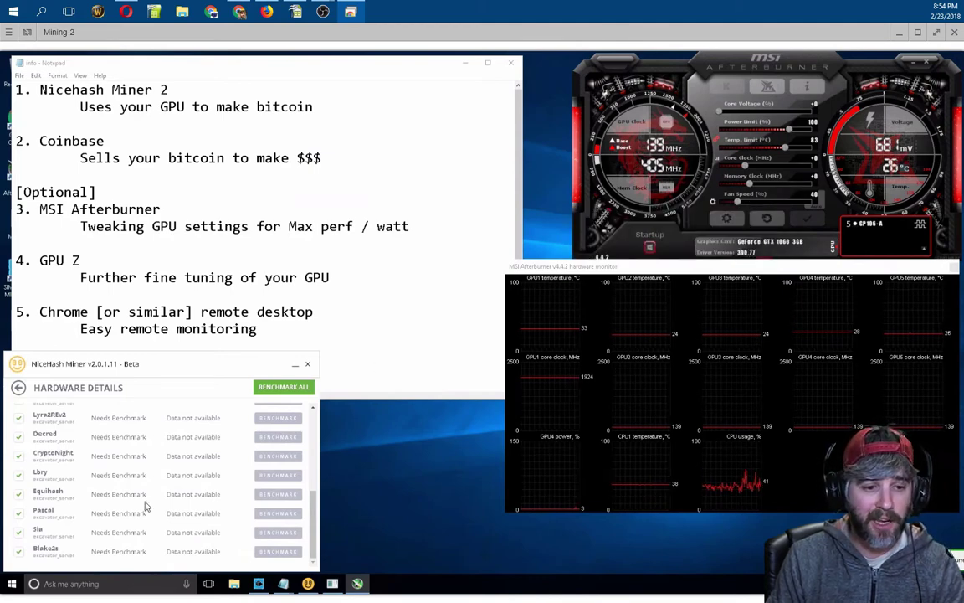
Start a standard-length Equihash benchmark on the GTX 1060 3GB in NiceHash Miner.
left_click(260, 499)
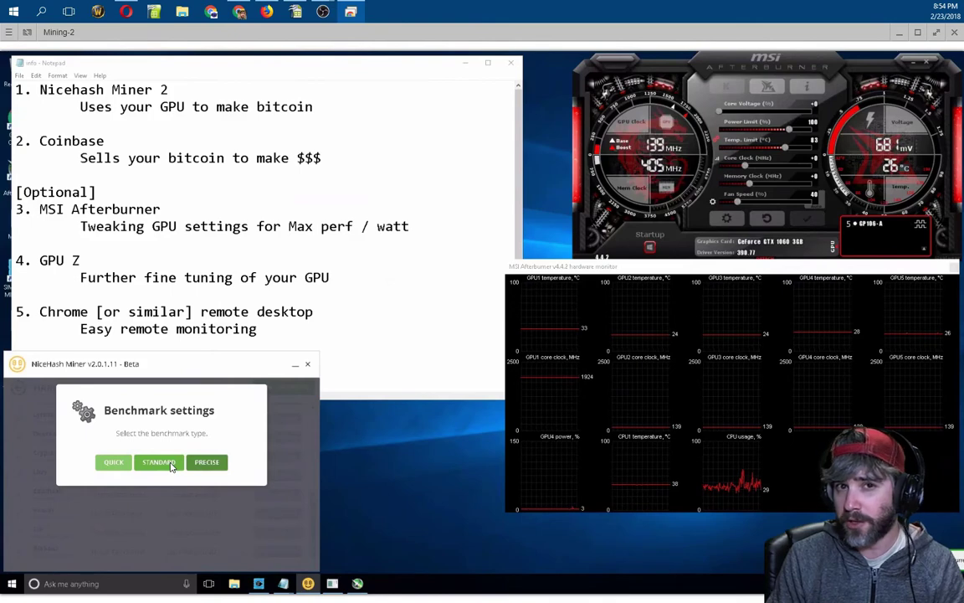
left_click(159, 462)
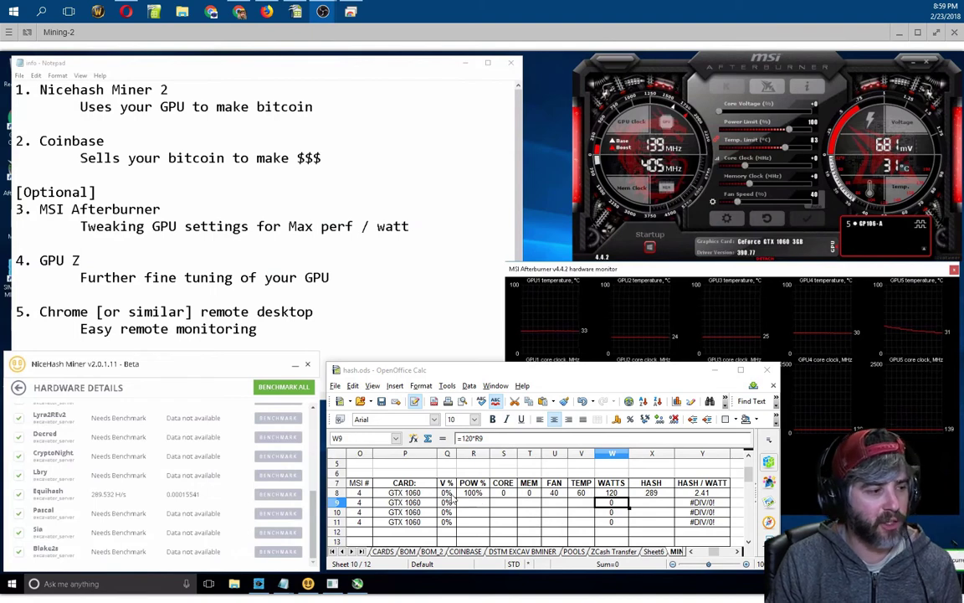
Review baseline row 8: power, offsets, fan, temp limit, 120 watts, 289 hash, 2.41 hash/watt.
left_click(448, 492)
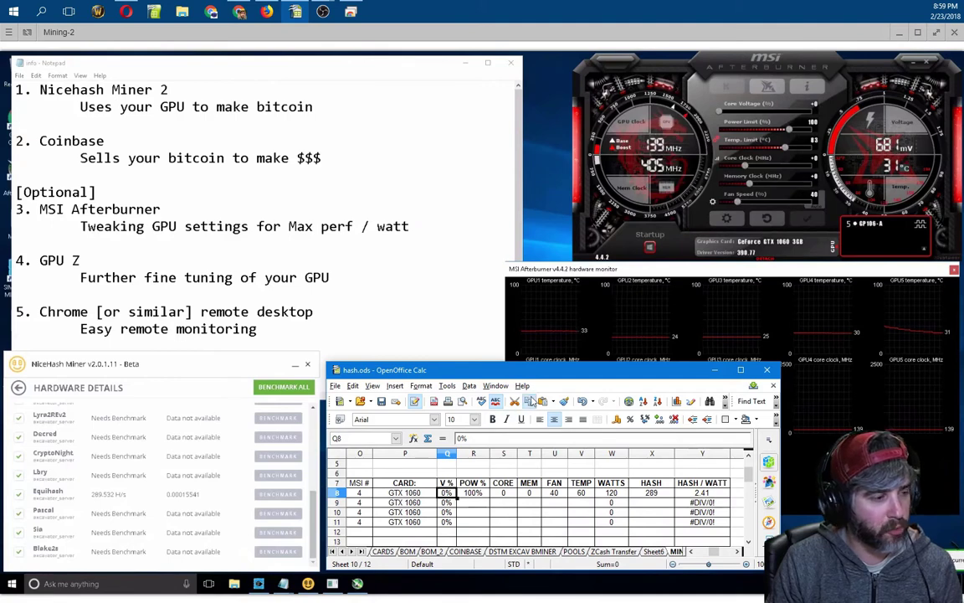
left_click(486, 495)
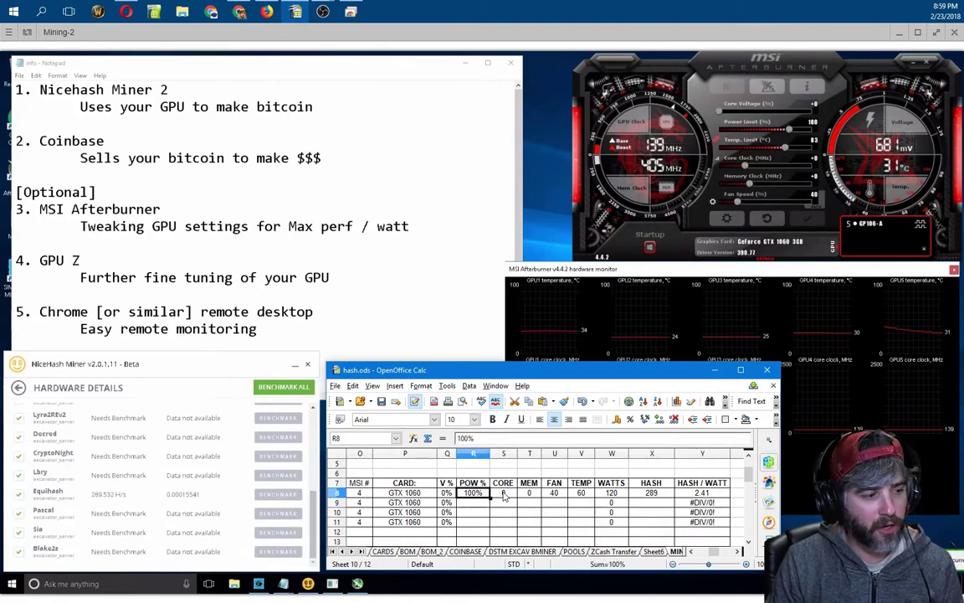
left_click(503, 494)
left_click(532, 494)
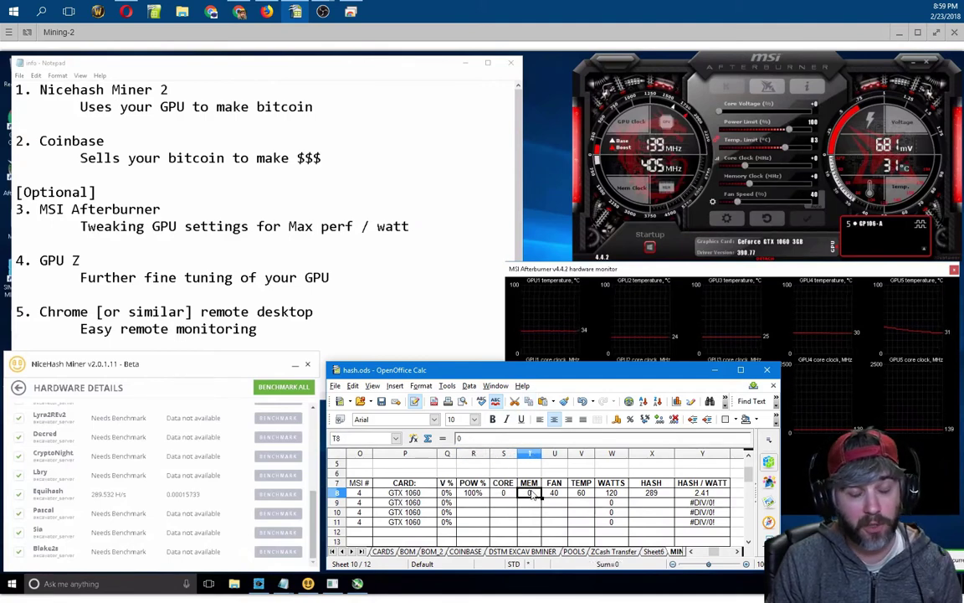
left_click(551, 494)
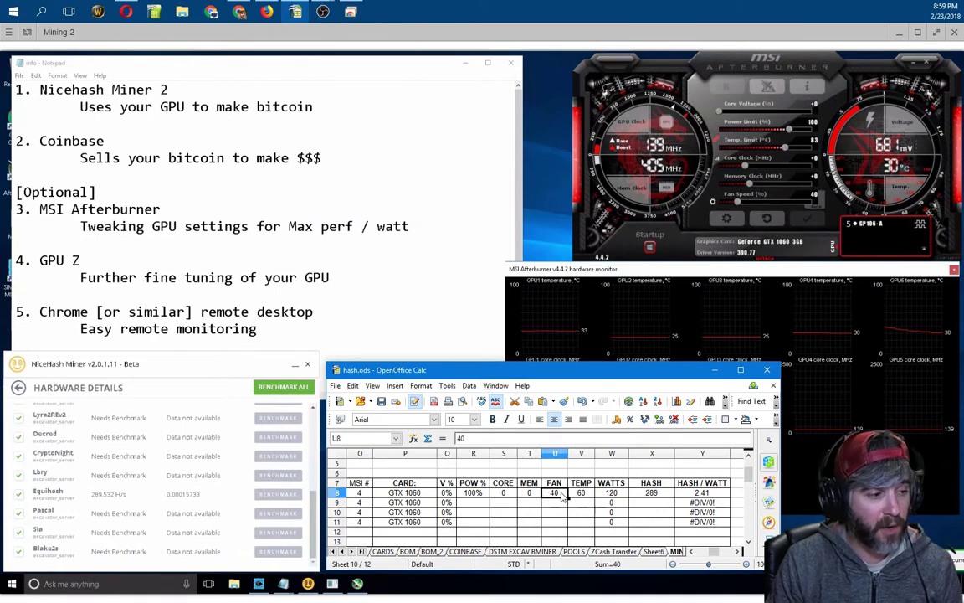
left_click(579, 495)
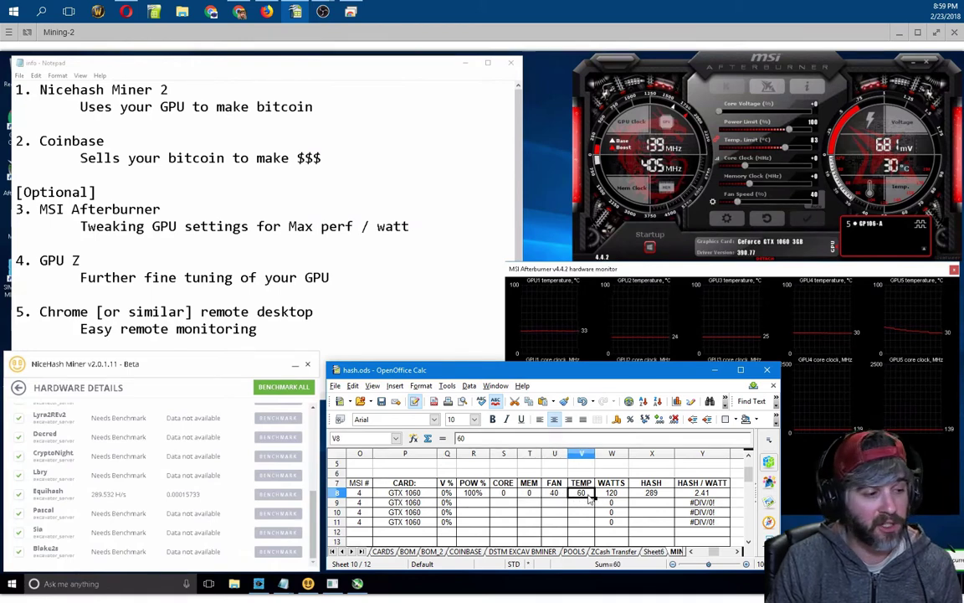
left_click(612, 494)
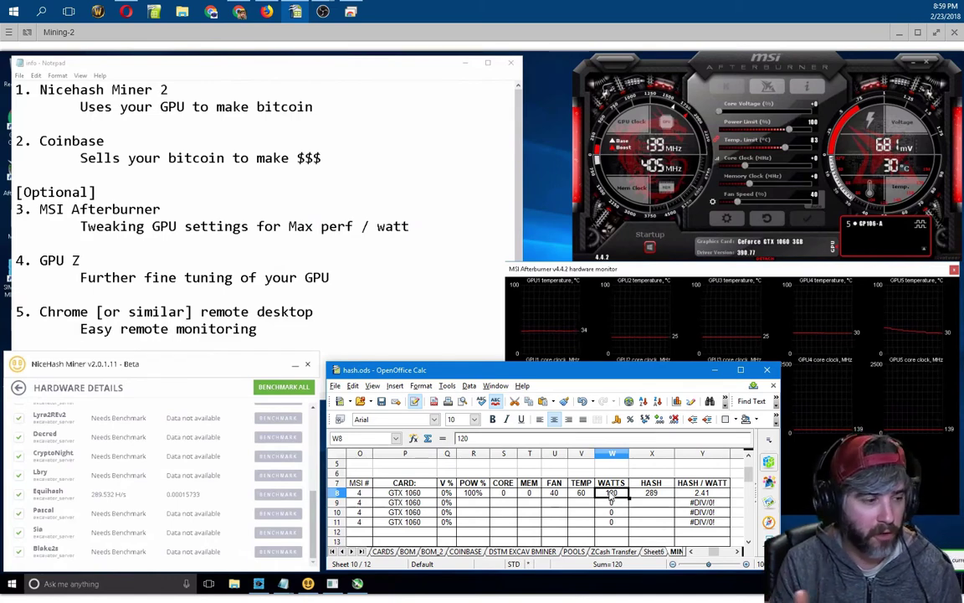
left_click(653, 494)
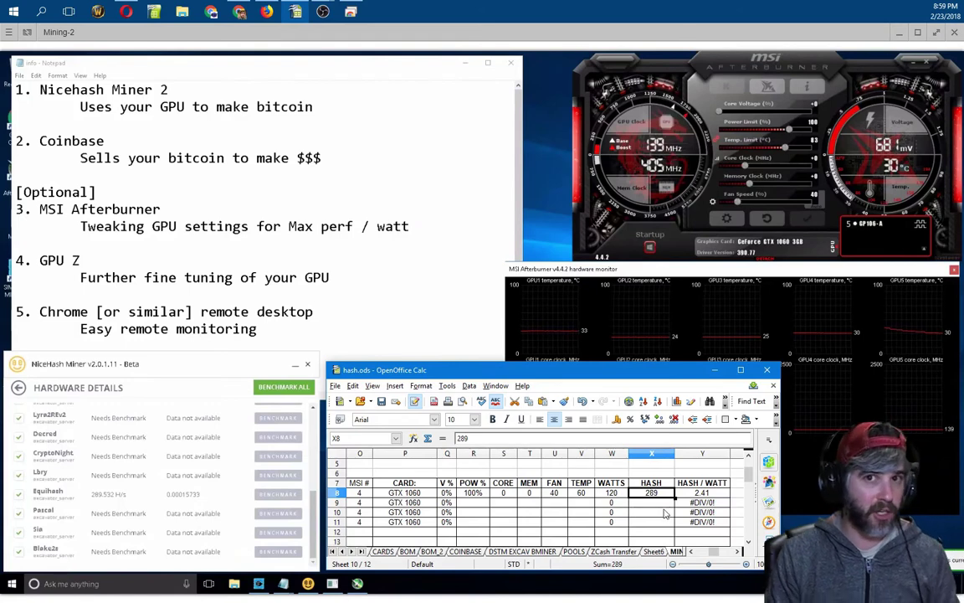
left_click(700, 494)
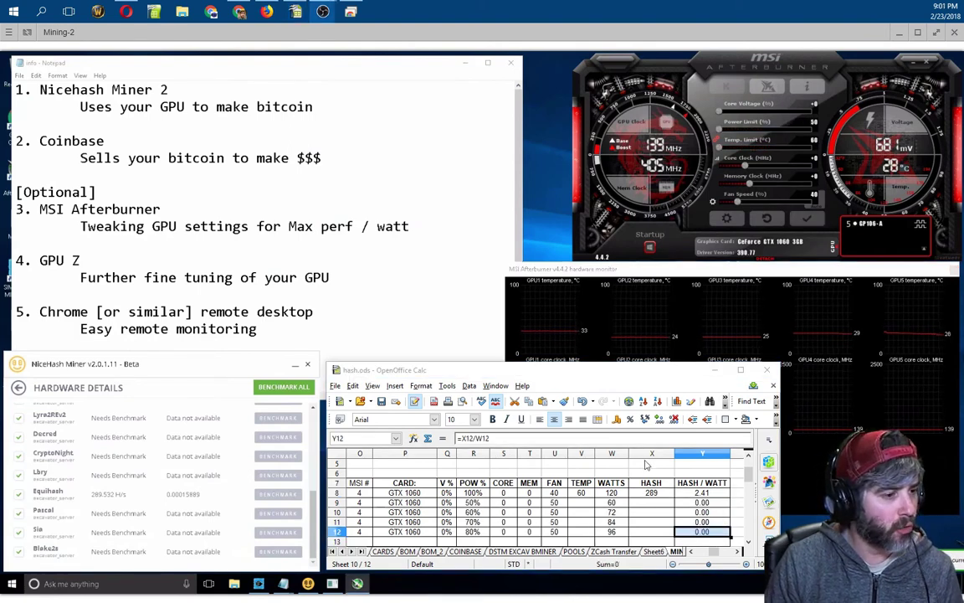
Select row 8's settings R8–V8 and review the 50% to 80% power values in R9–R12.
left_click(749, 543)
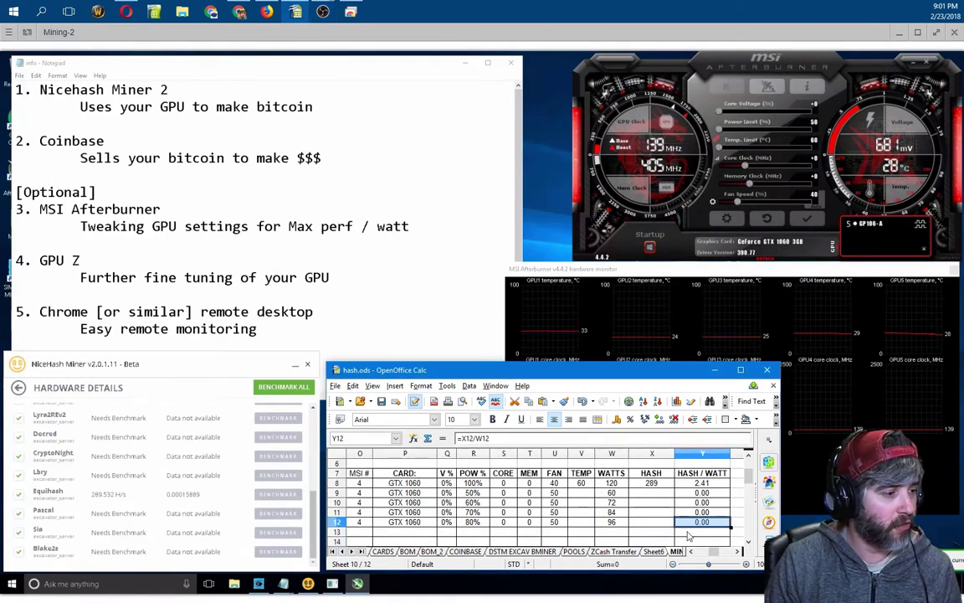
left_click_drag(473, 483, 702, 484)
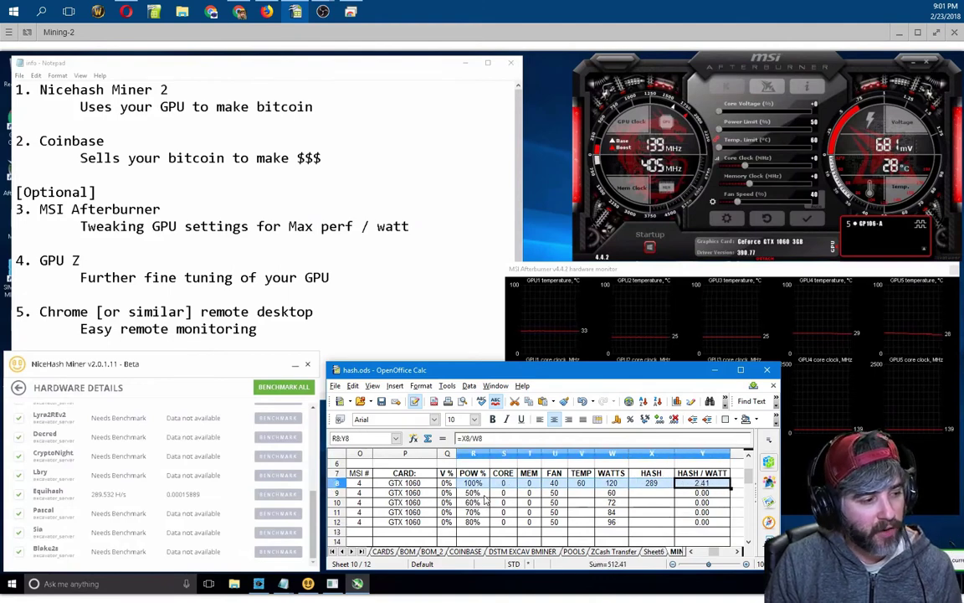
left_click(481, 494)
left_click(478, 503)
left_click(478, 512)
left_click(478, 523)
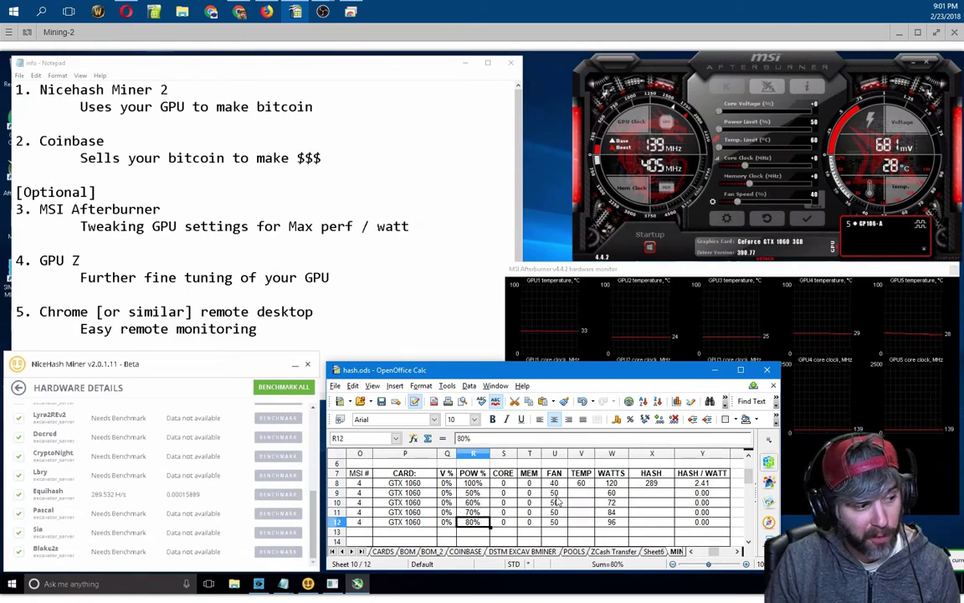
Check the fan value and the =120*R watts formulas for the 50%, 60%, 70% and 80% rows.
left_click(554, 493)
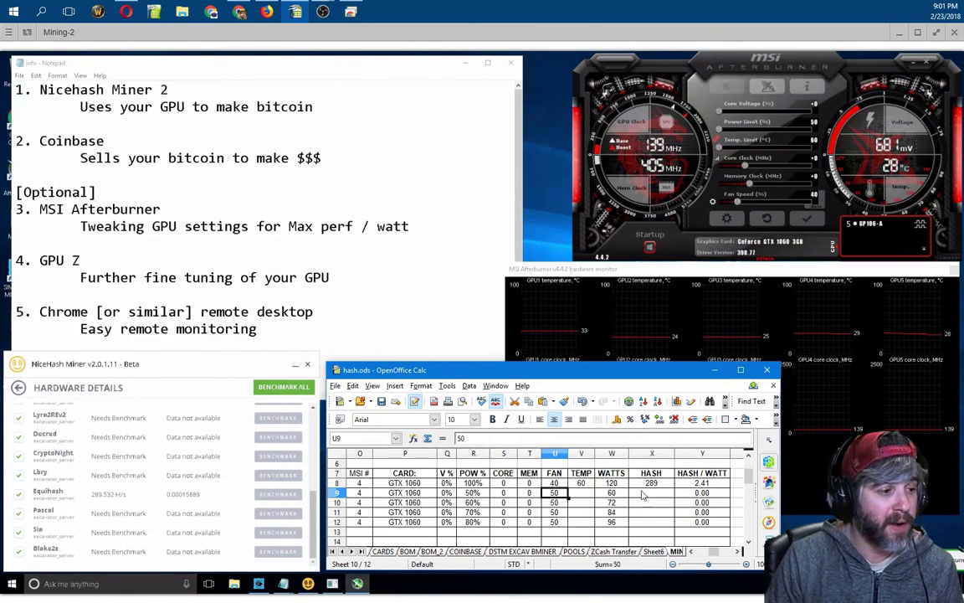
left_click(613, 493)
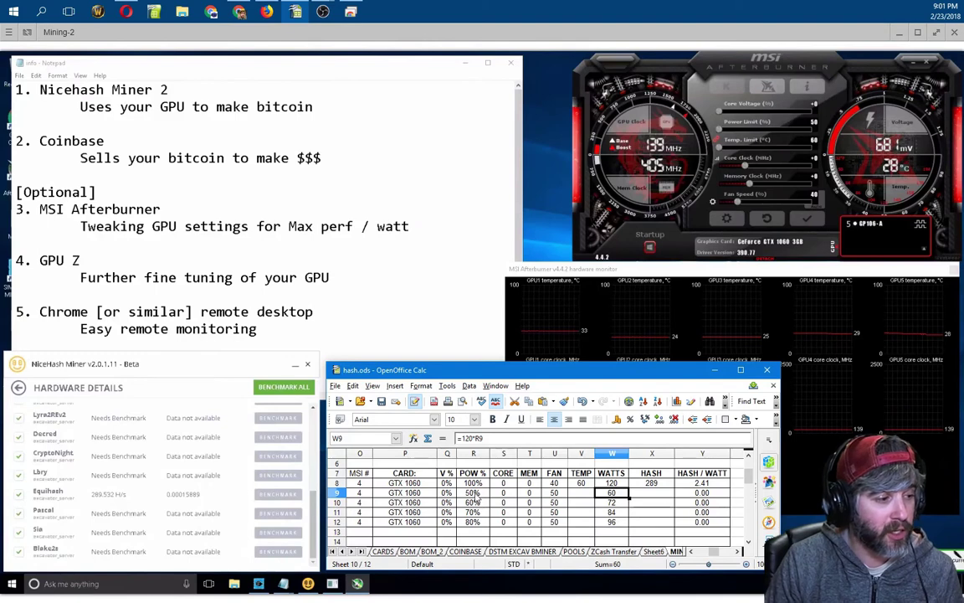
left_click(475, 494)
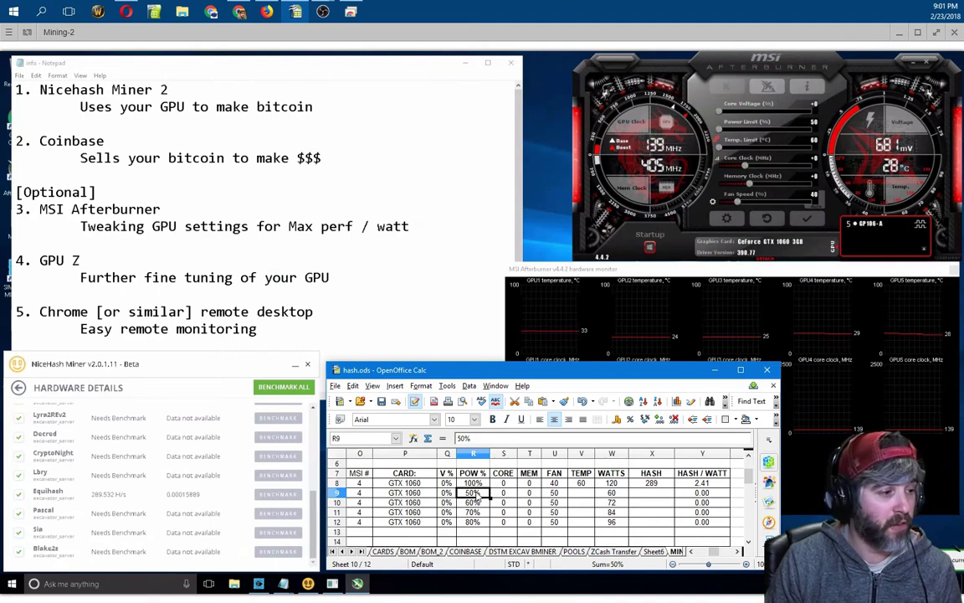
left_click(615, 494)
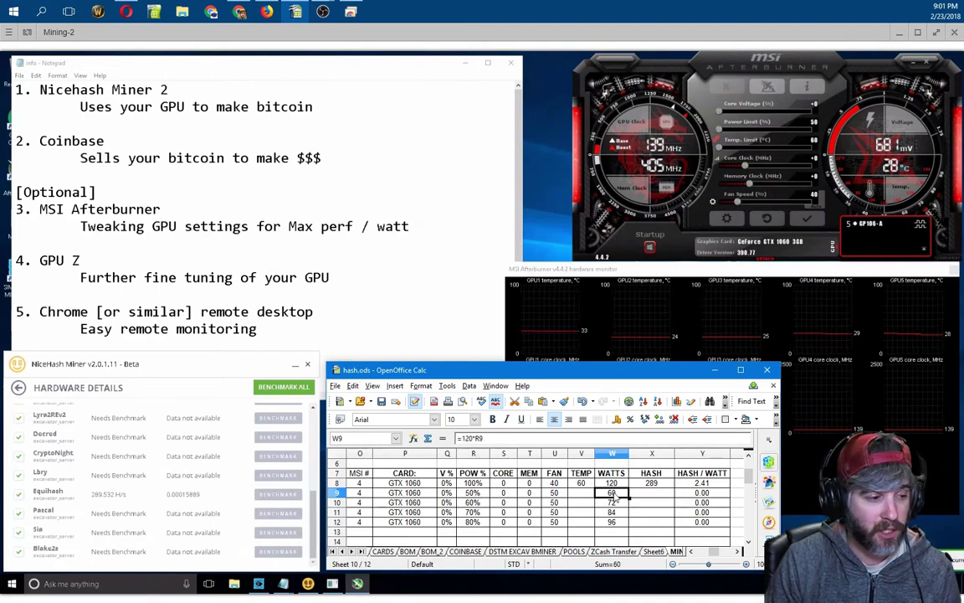
left_click(474, 502)
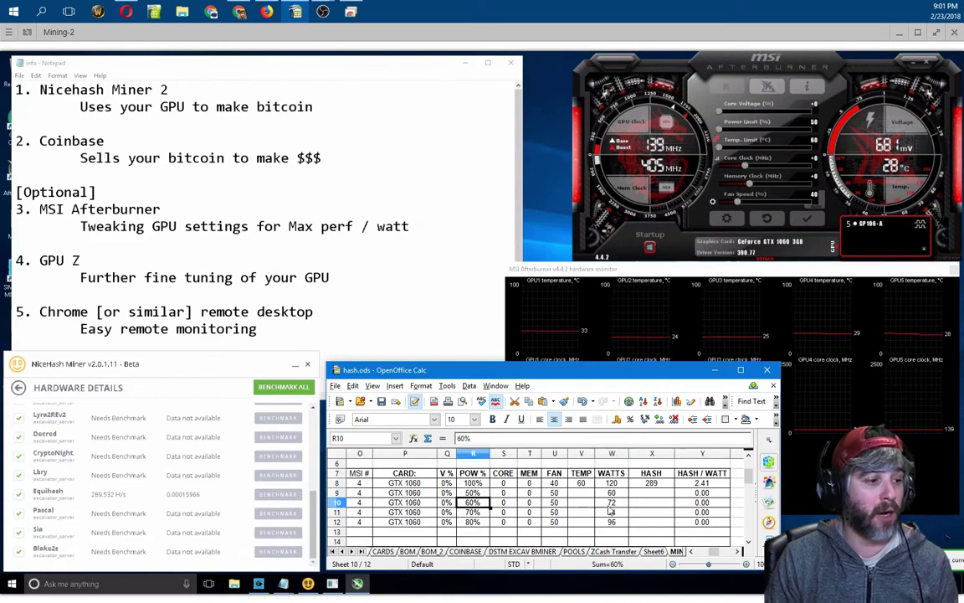
left_click(474, 513)
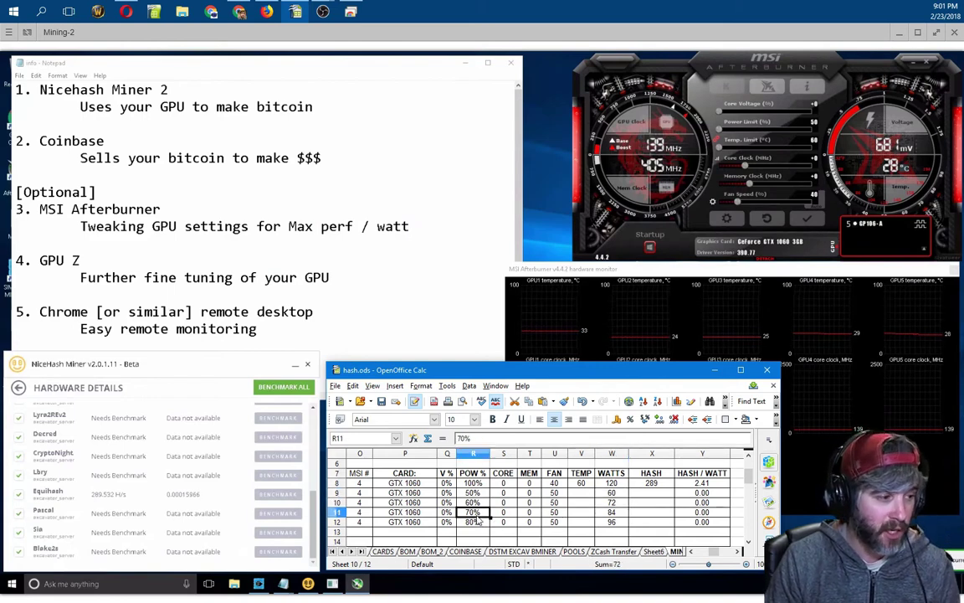
left_click(611, 512)
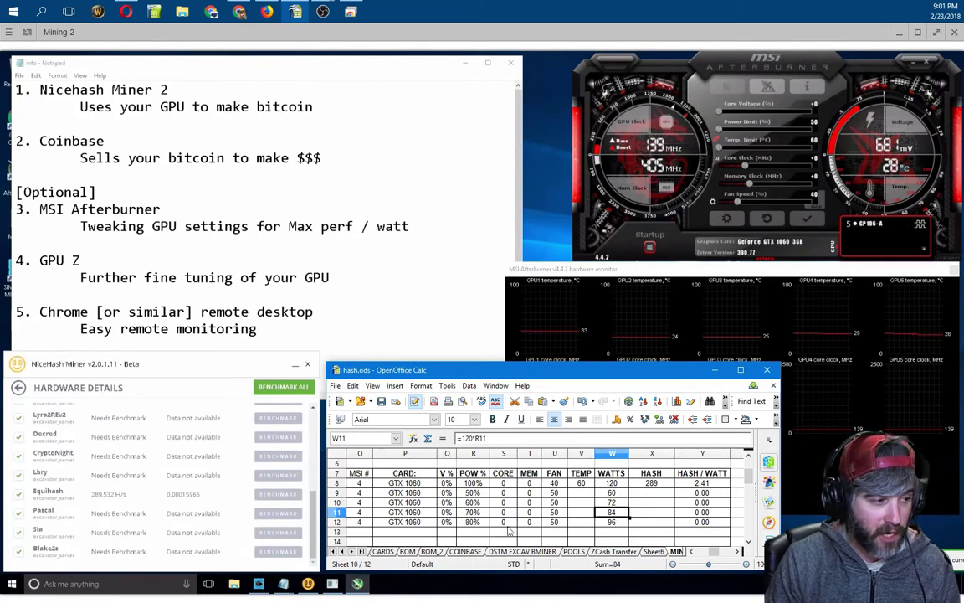
left_click(474, 522)
left_click(612, 521)
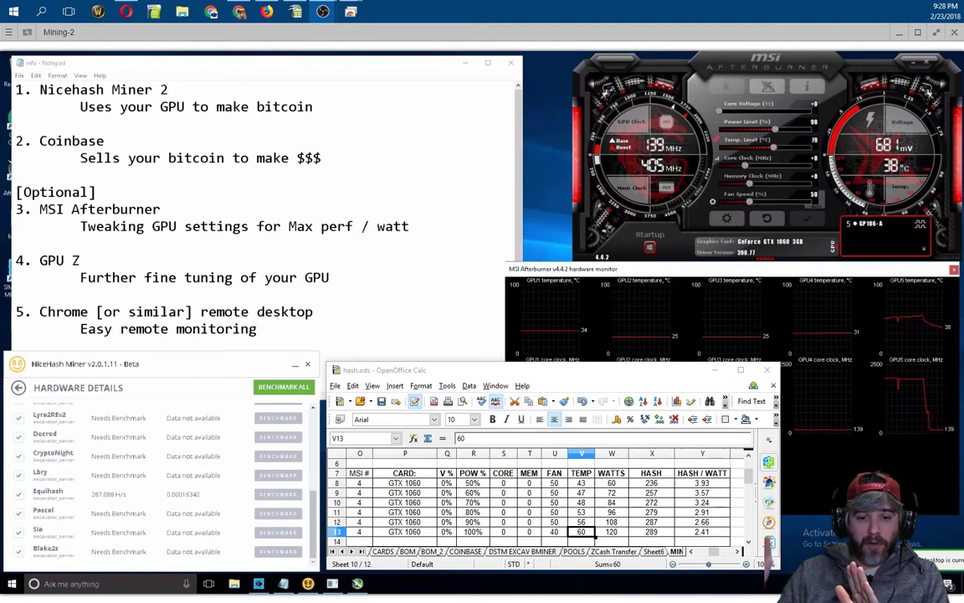
left_click(563, 533)
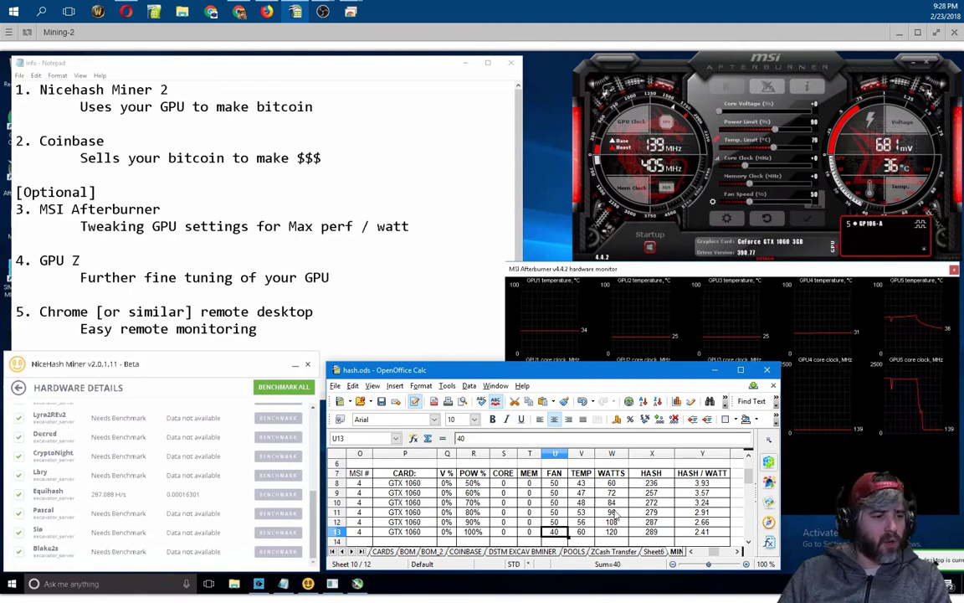
scroll(544, 503, "down", 1)
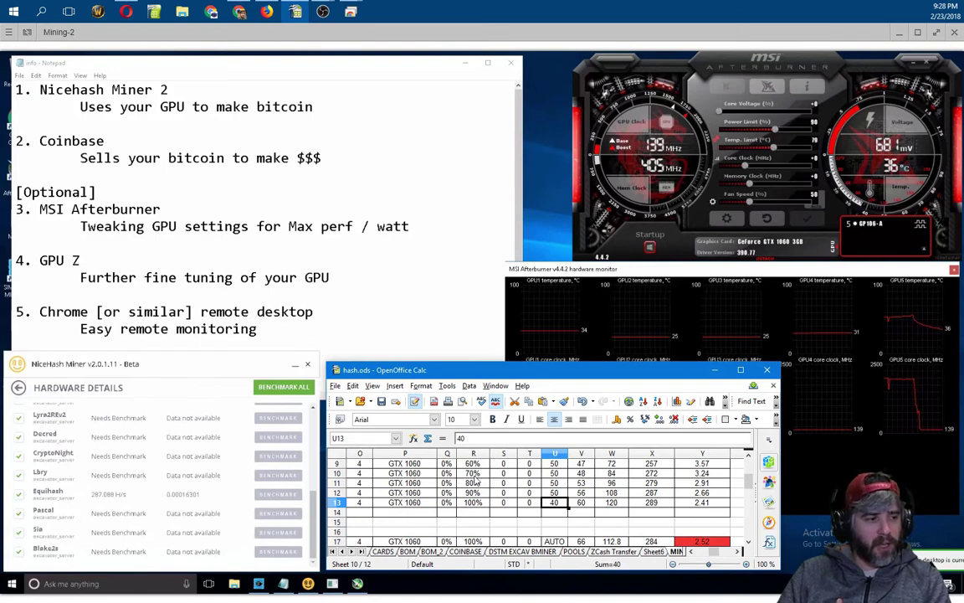
scroll(553, 493, "up", 1)
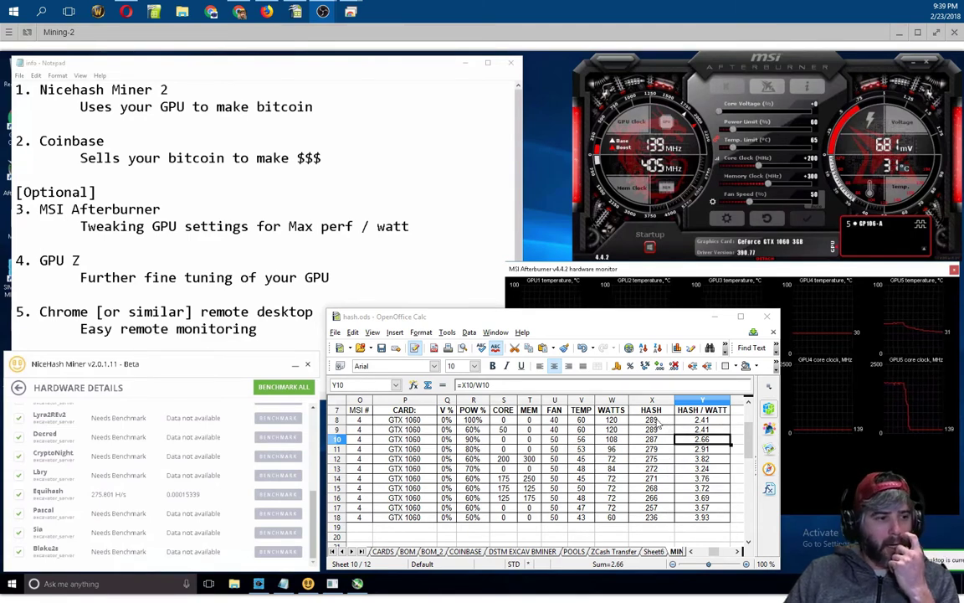
Compare the HASH column with the 100% and 50% power test rows, including the 289 hashrate.
left_click_drag(659, 425, 655, 517)
left_click(686, 452)
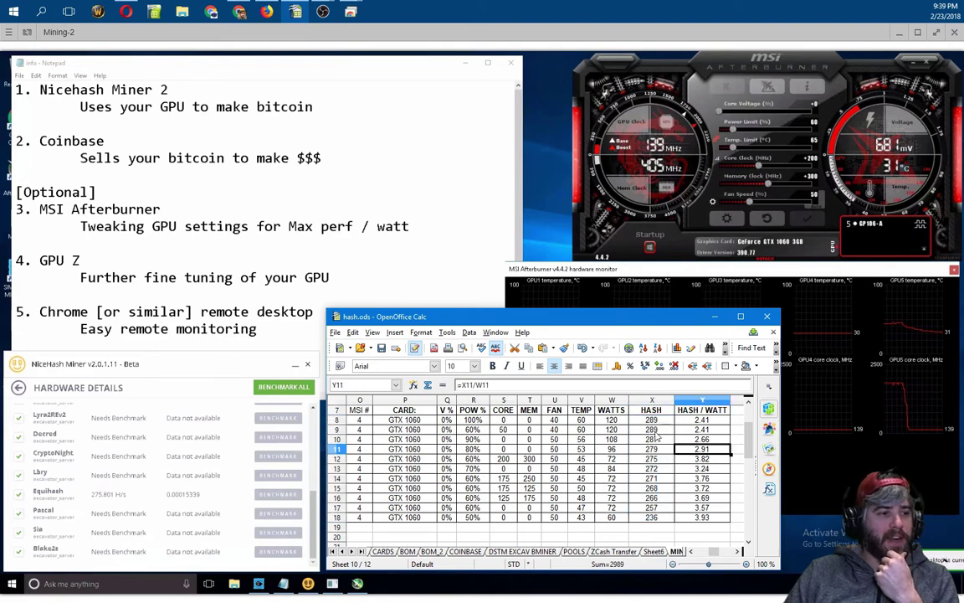
left_click(365, 420)
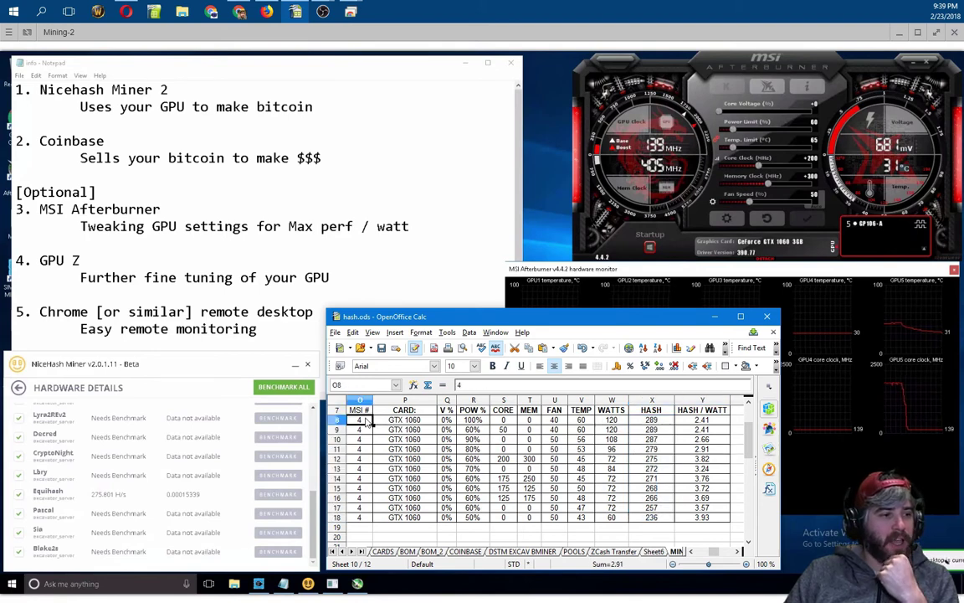
left_click_drag(366, 420, 701, 421)
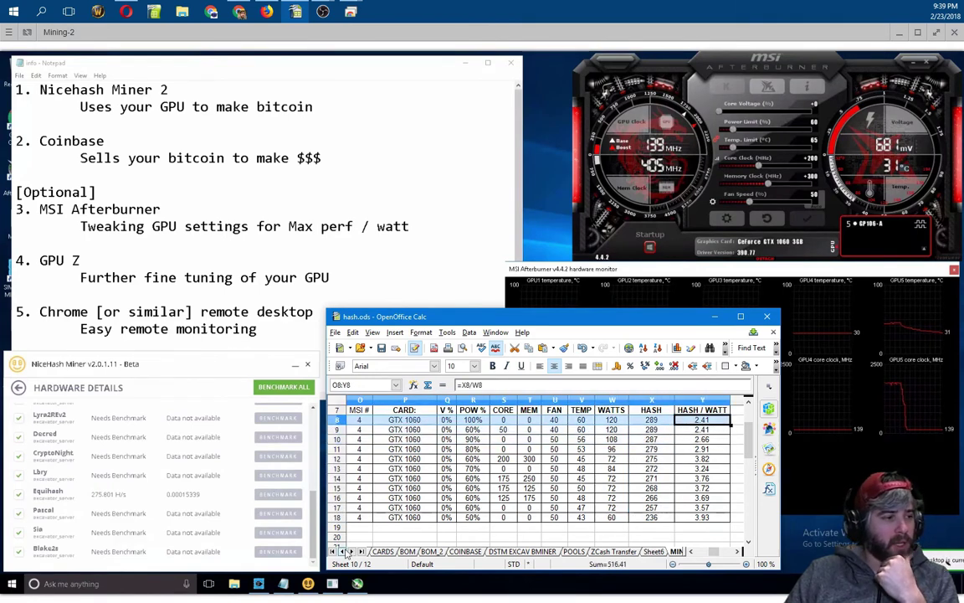
left_click_drag(359, 517, 703, 517)
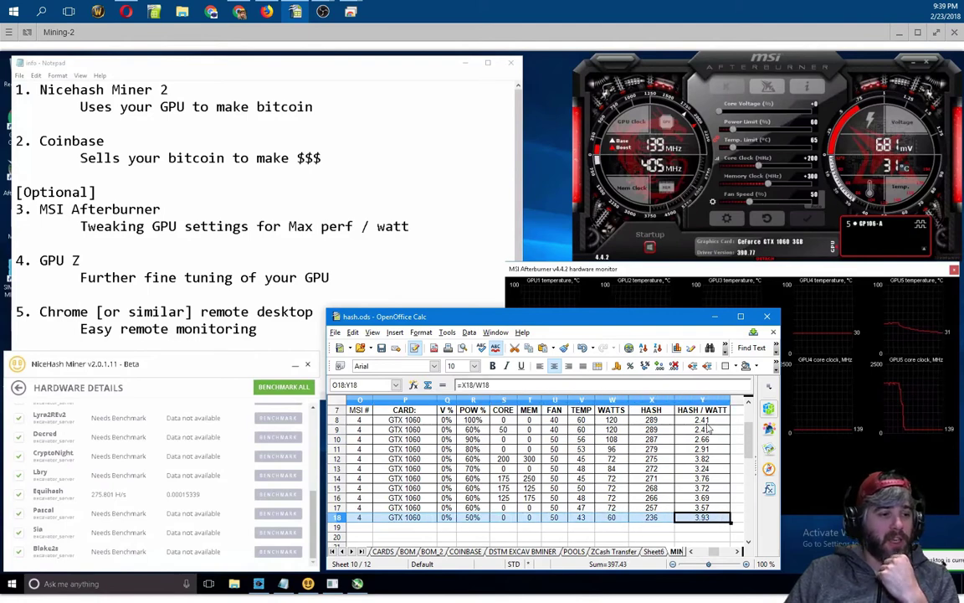
left_click(651, 419)
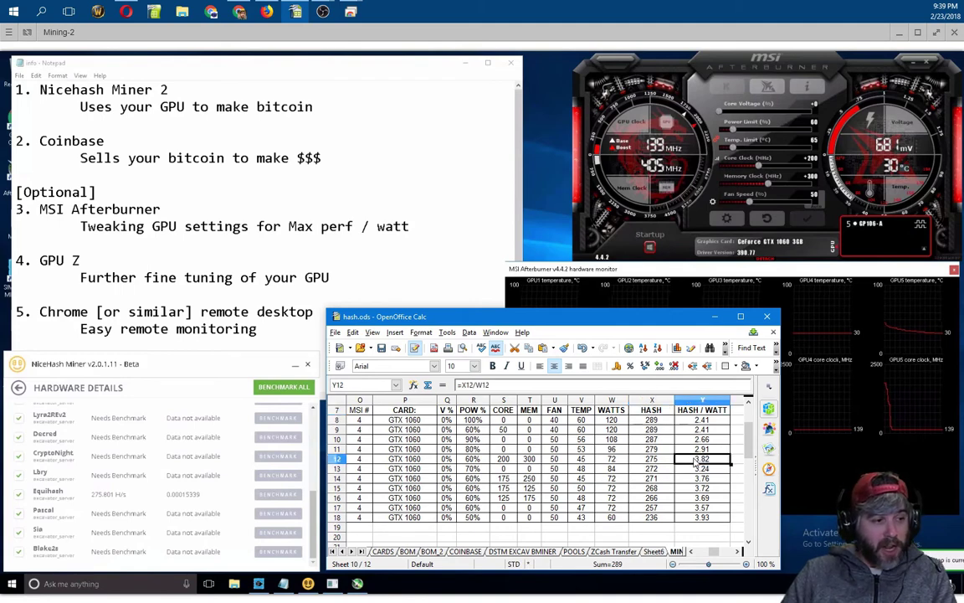
Select the overclocked 60% power test row.
left_click_drag(667, 465, 360, 459)
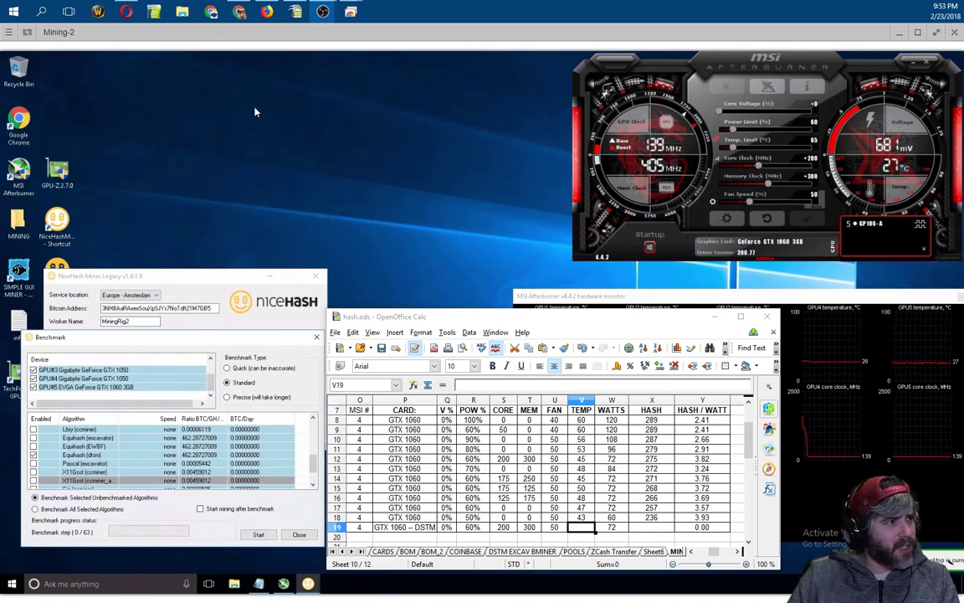
Search the web for 'dtsm miner', view the corrected 'dstm miner' results, then minimise Chrome.
left_click(239, 12)
left_click(513, 89)
type("dtsm ")
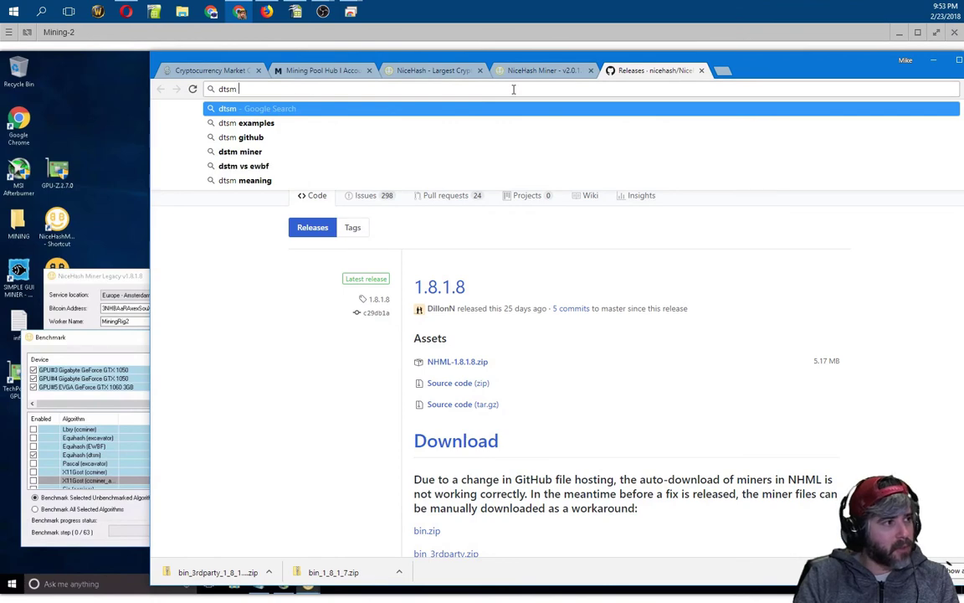
type("miner")
key("Return")
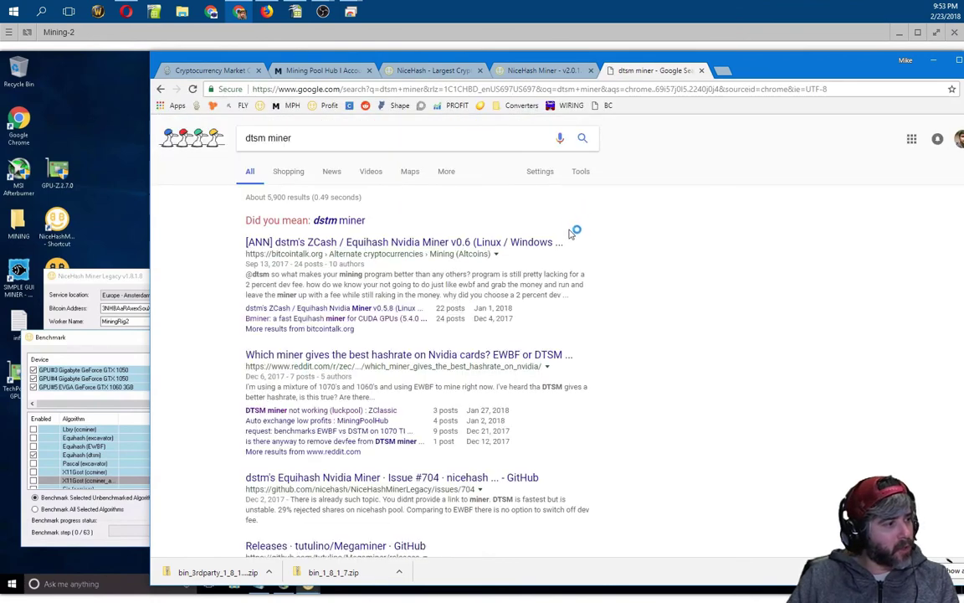
left_click(322, 221)
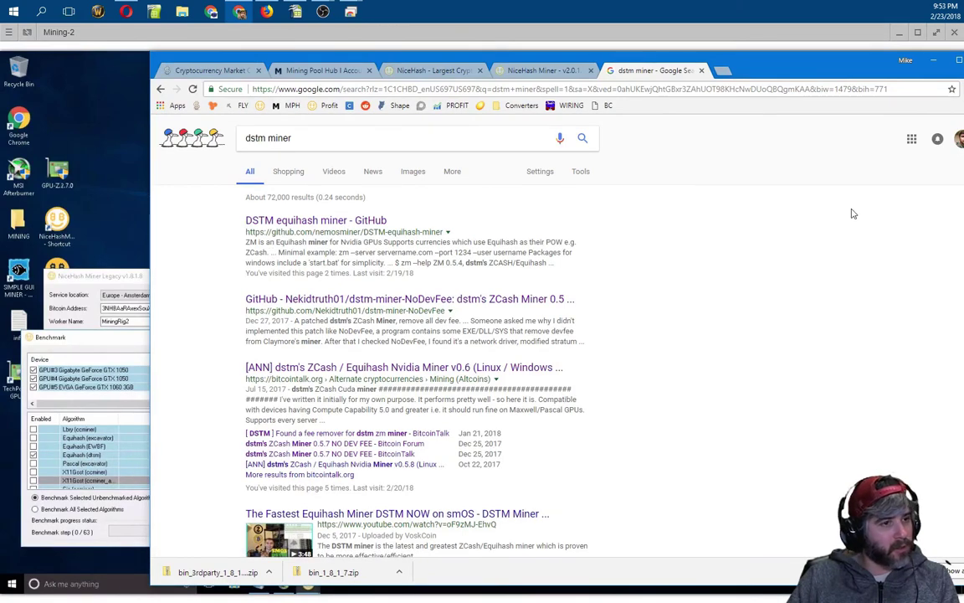
left_click(958, 60)
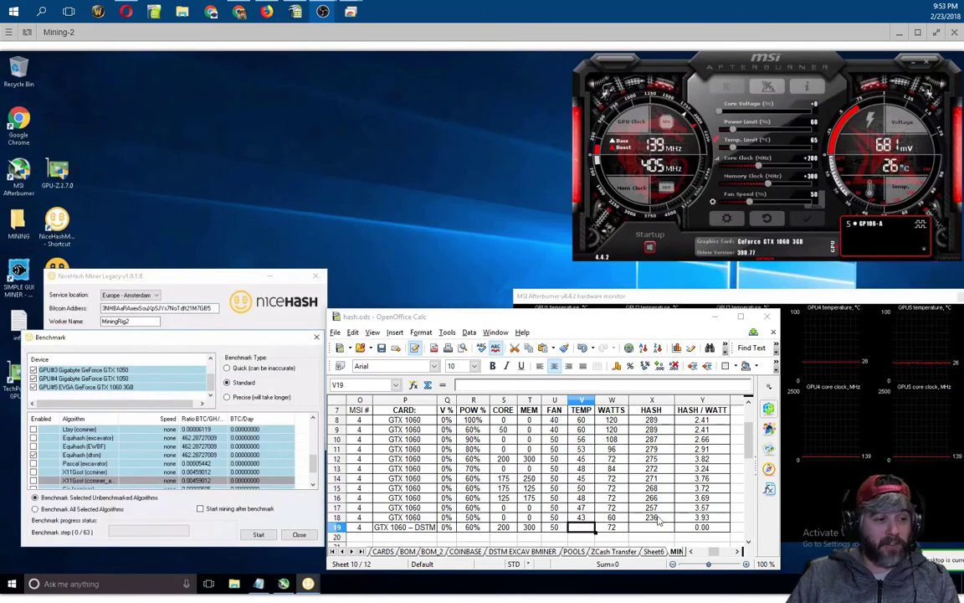
Check the overclocked 60% row's 275 hashrate and its hash-per-watt formula.
left_click(652, 459)
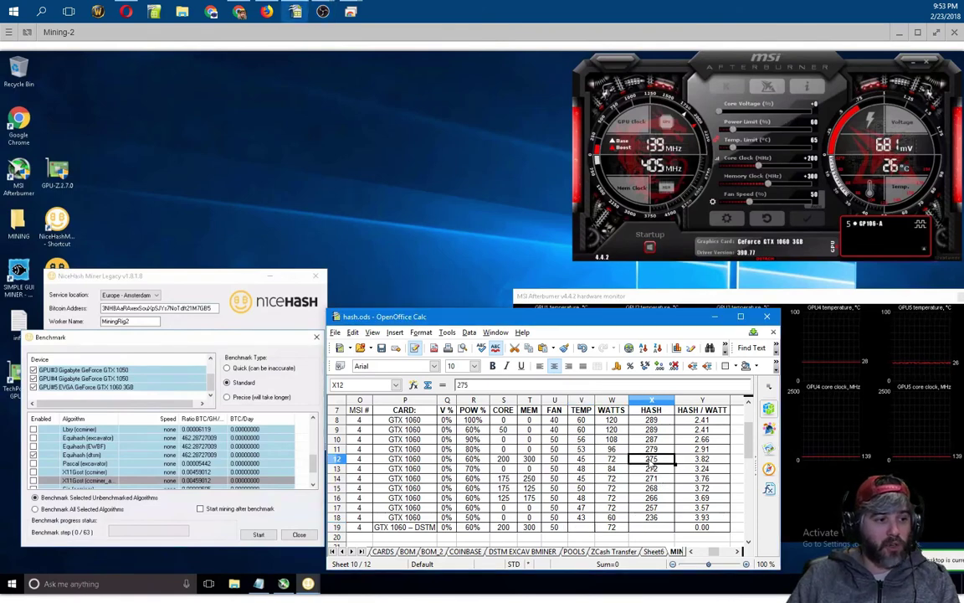
left_click(695, 462)
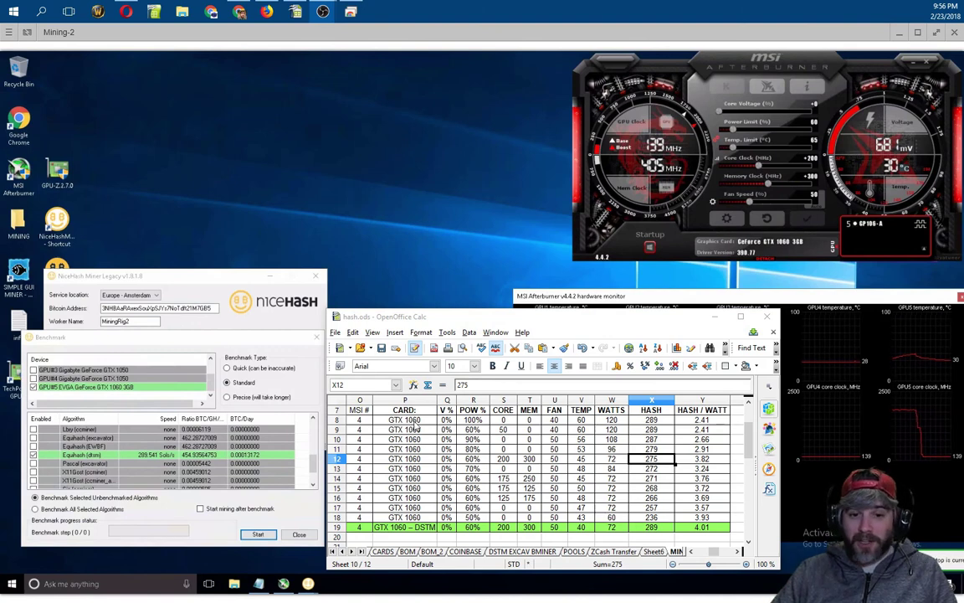
left_click_drag(412, 423, 713, 427)
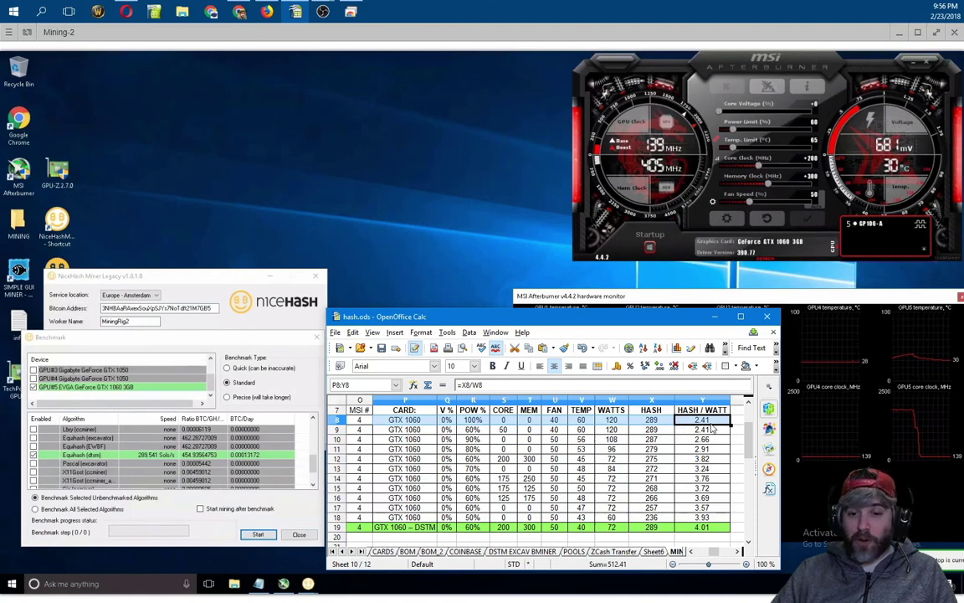
left_click(614, 421)
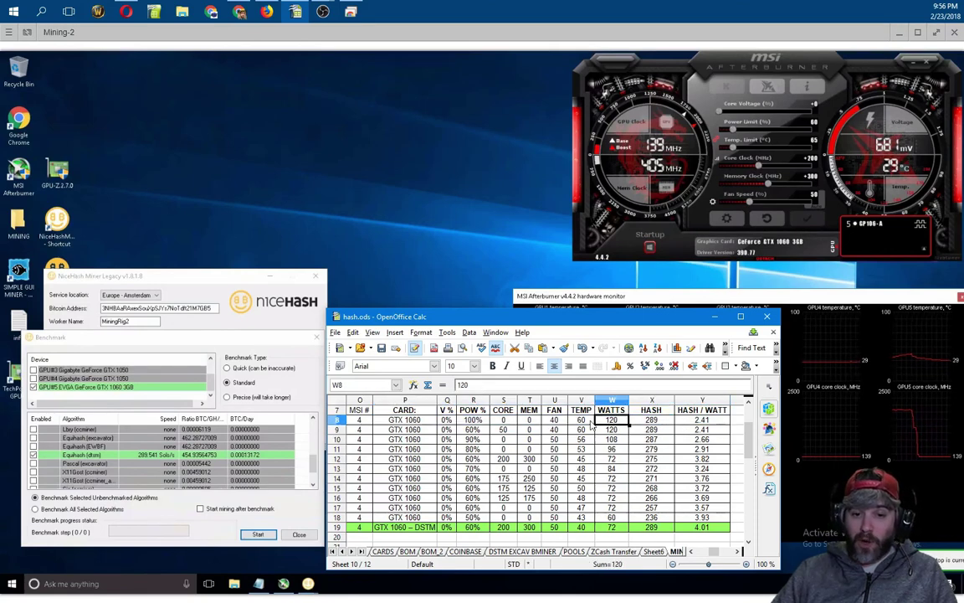
left_click(659, 422)
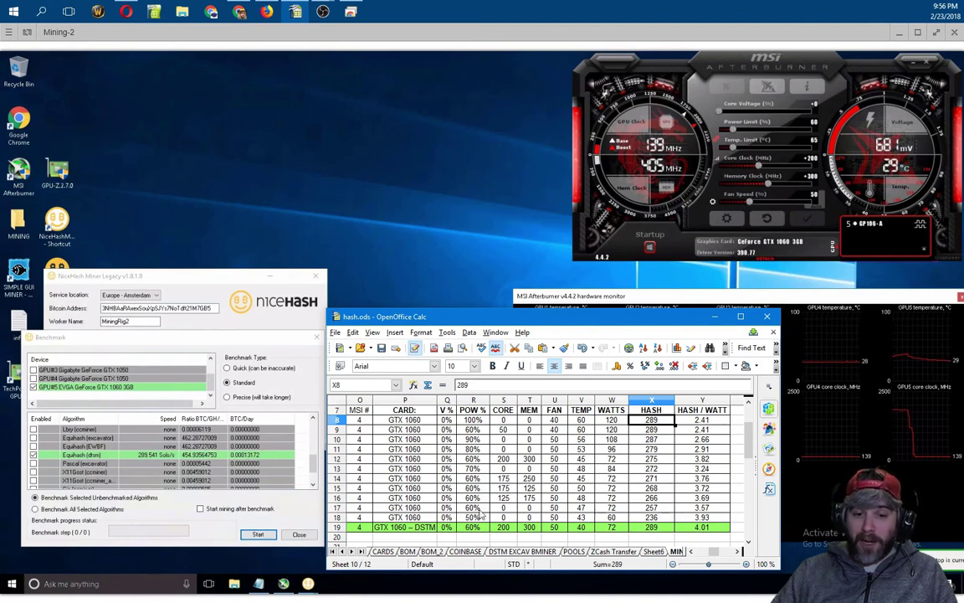
left_click_drag(404, 528, 661, 534)
left_click(651, 421)
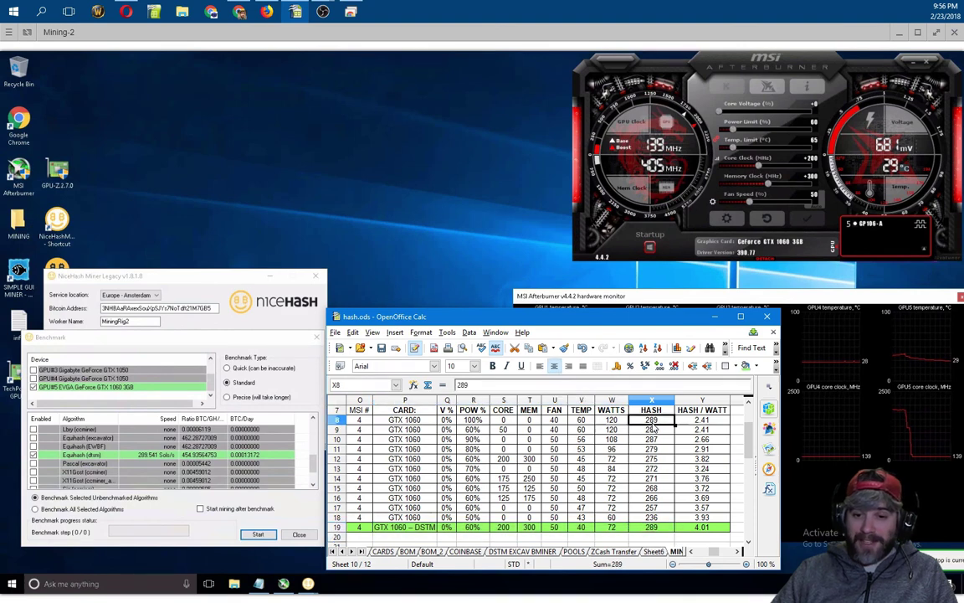
left_click(612, 528)
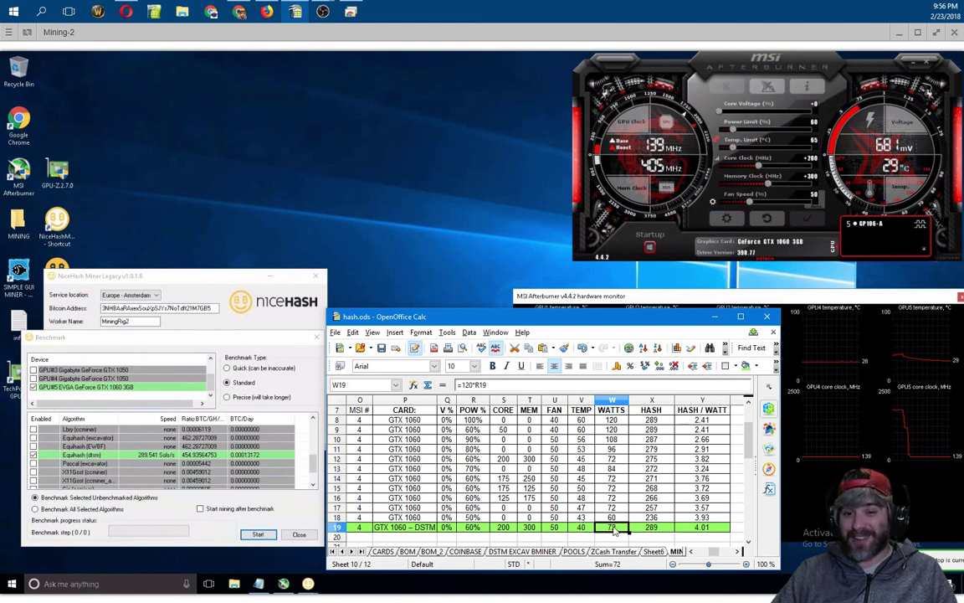
left_click(703, 526)
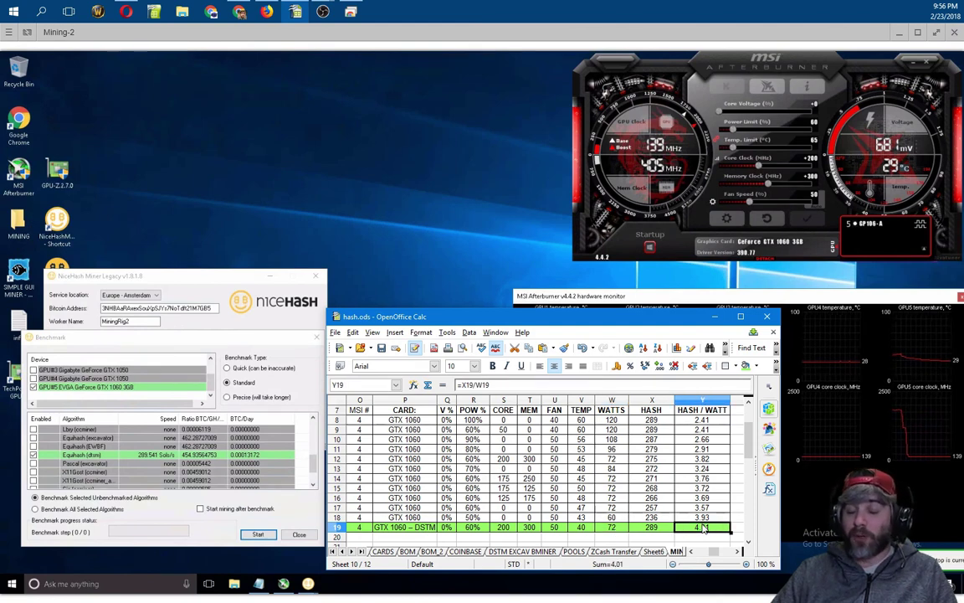